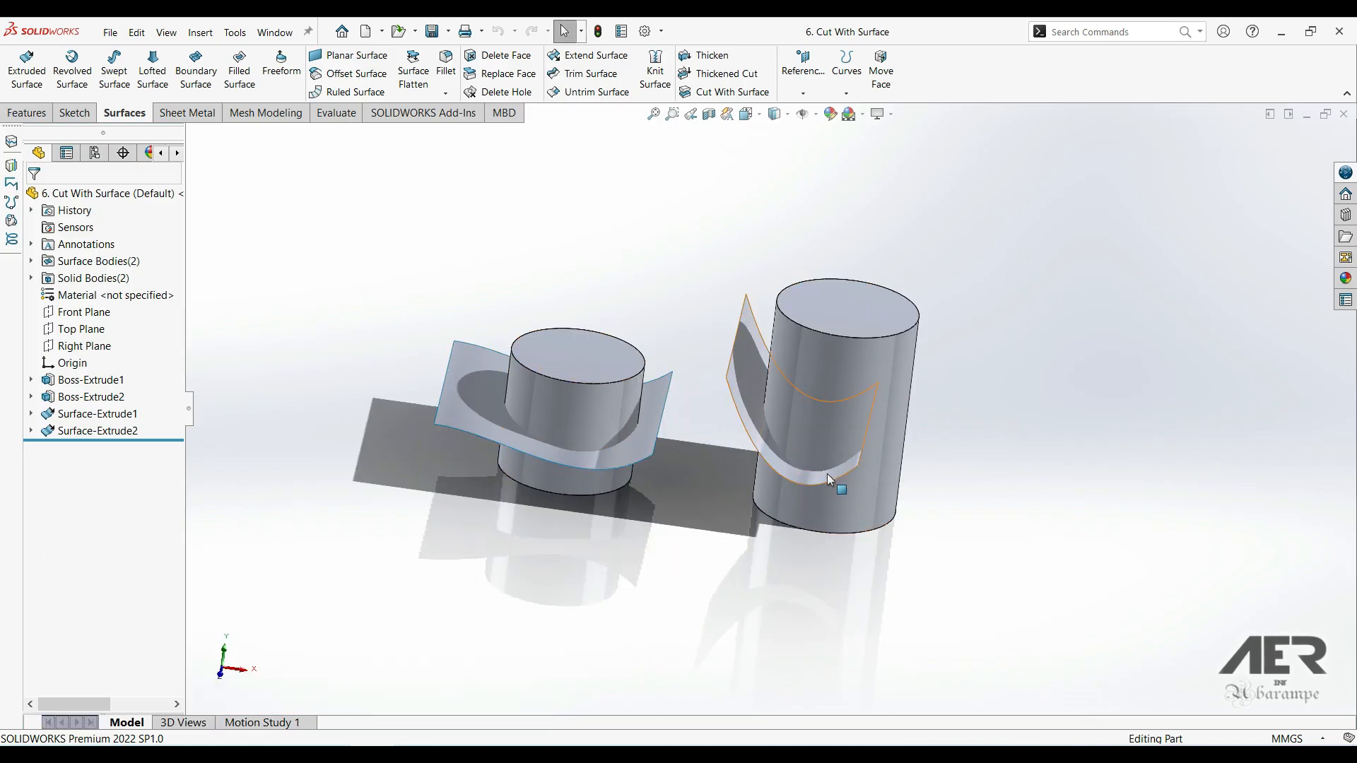
- Cut the short cylinder with Surface-Extrude1 as the cutting surface, removing the material above the surface
middle_drag(728, 415, 736, 348)
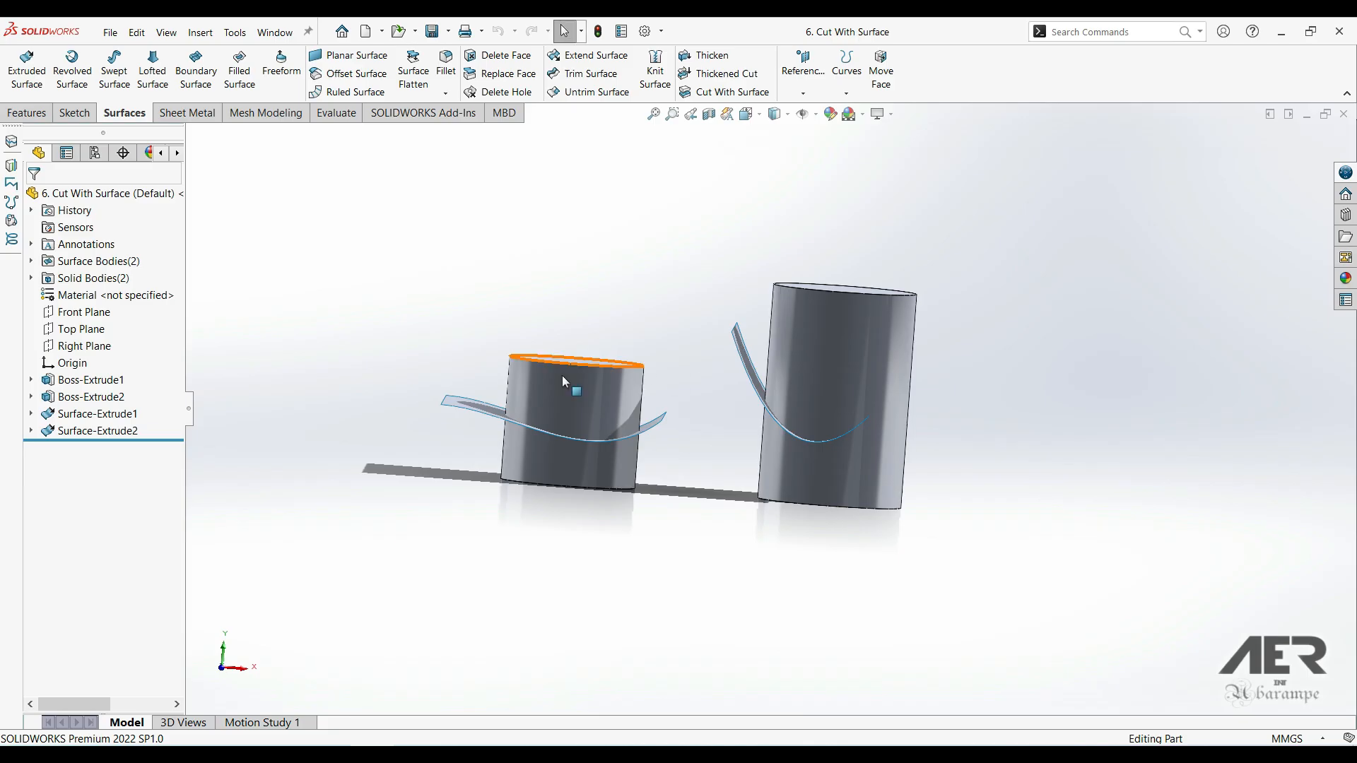
middle_drag(783, 404, 685, 463)
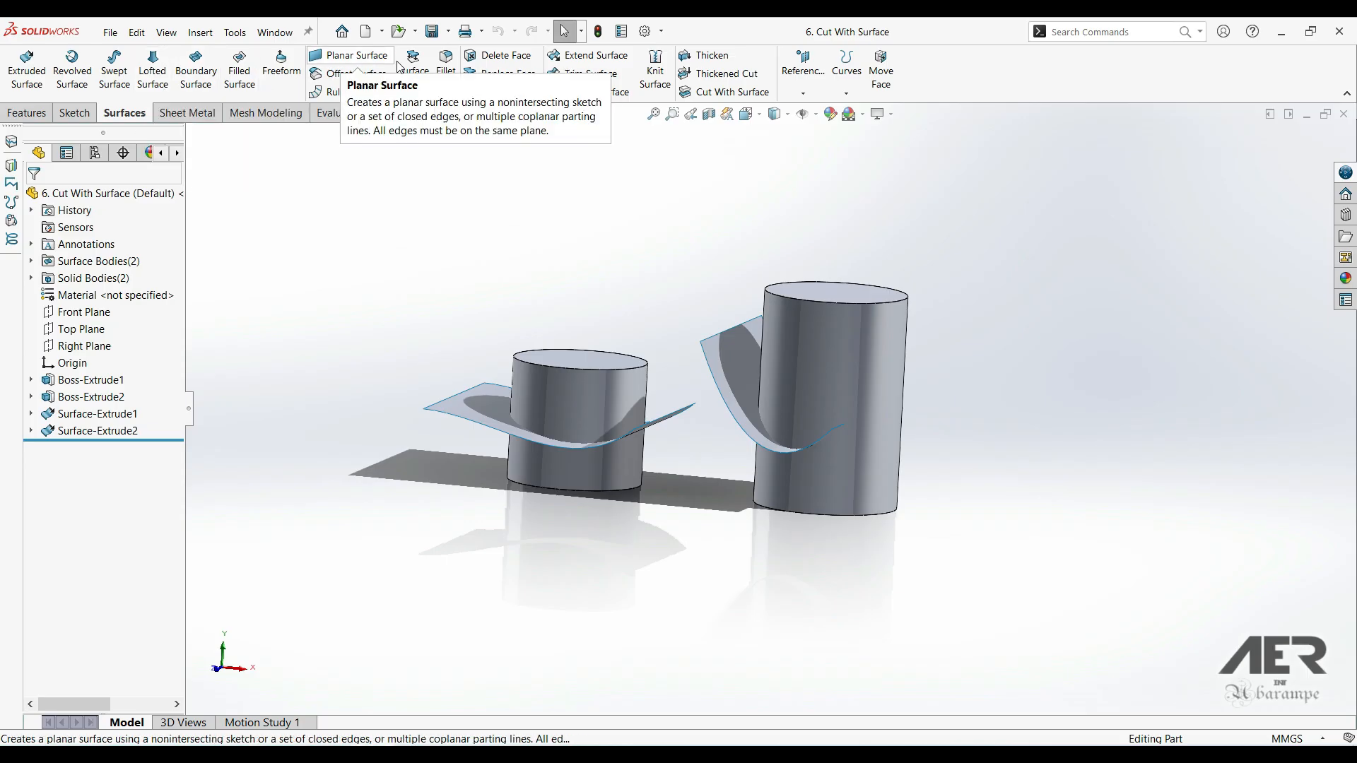
click(710, 95)
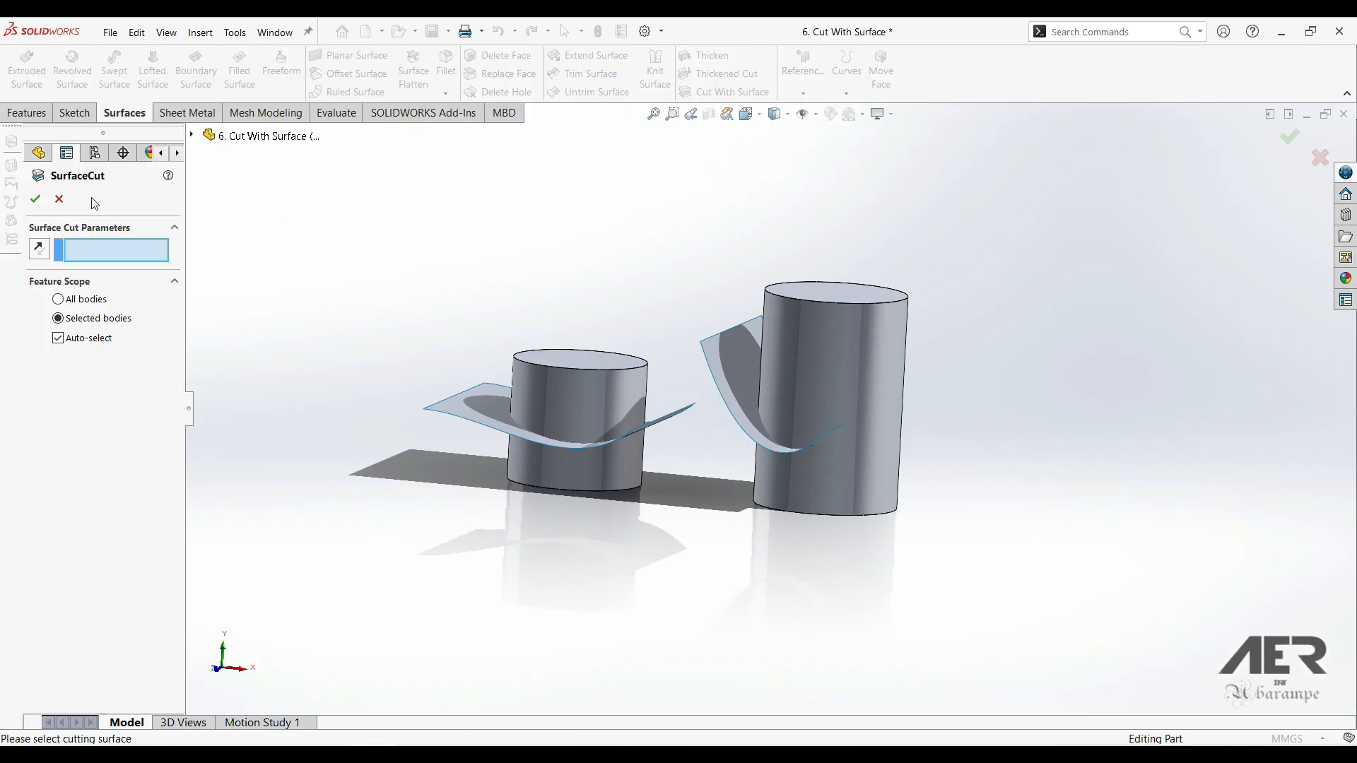
click(103, 253)
scroll(532, 448, down, 2)
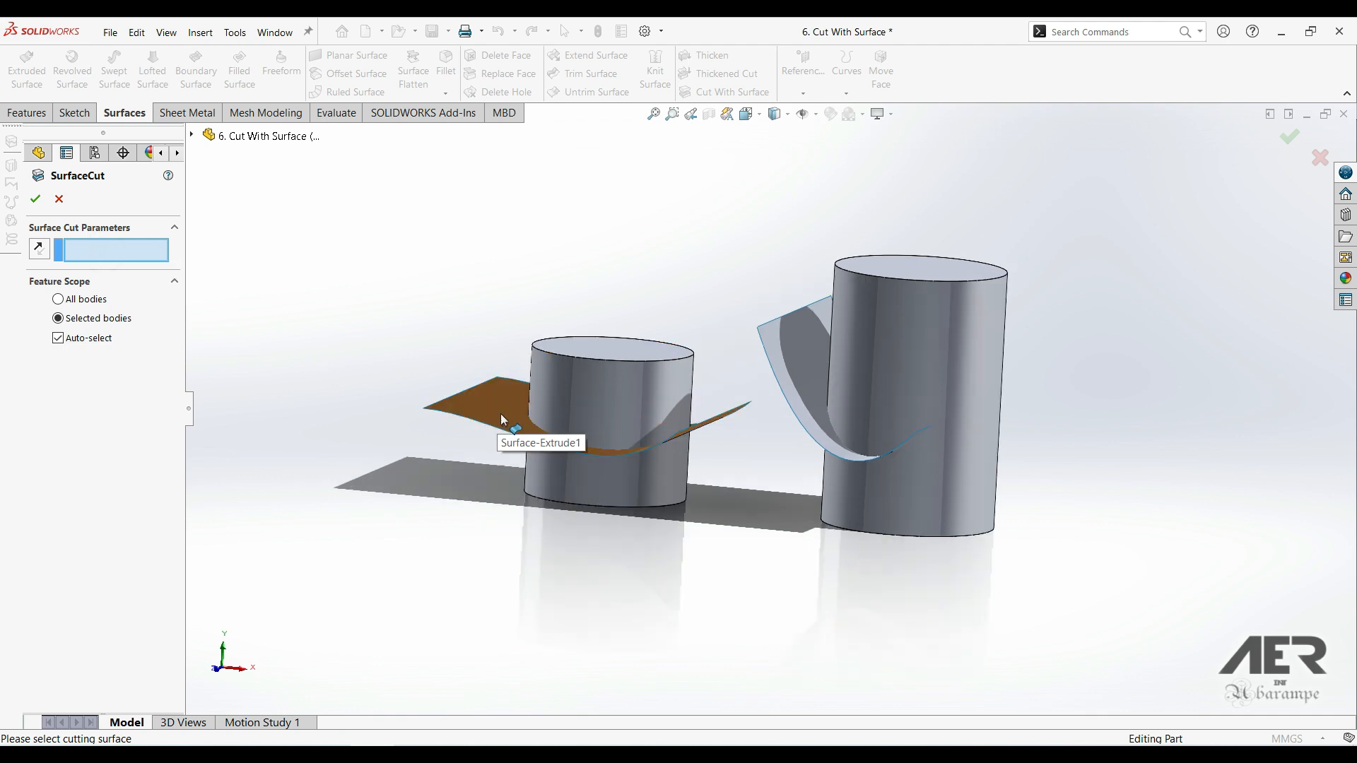
click(503, 420)
middle_drag(503, 419, 596, 397)
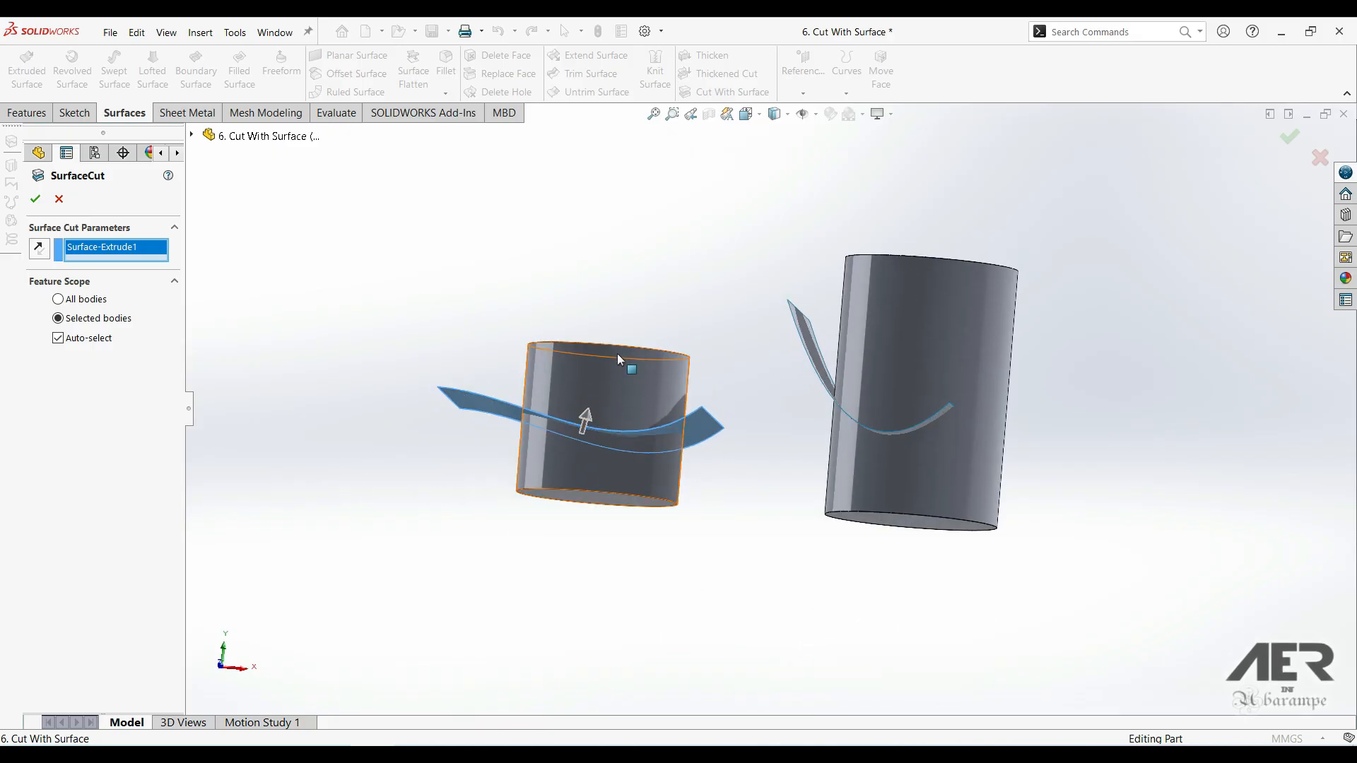
middle_drag(599, 363, 592, 427)
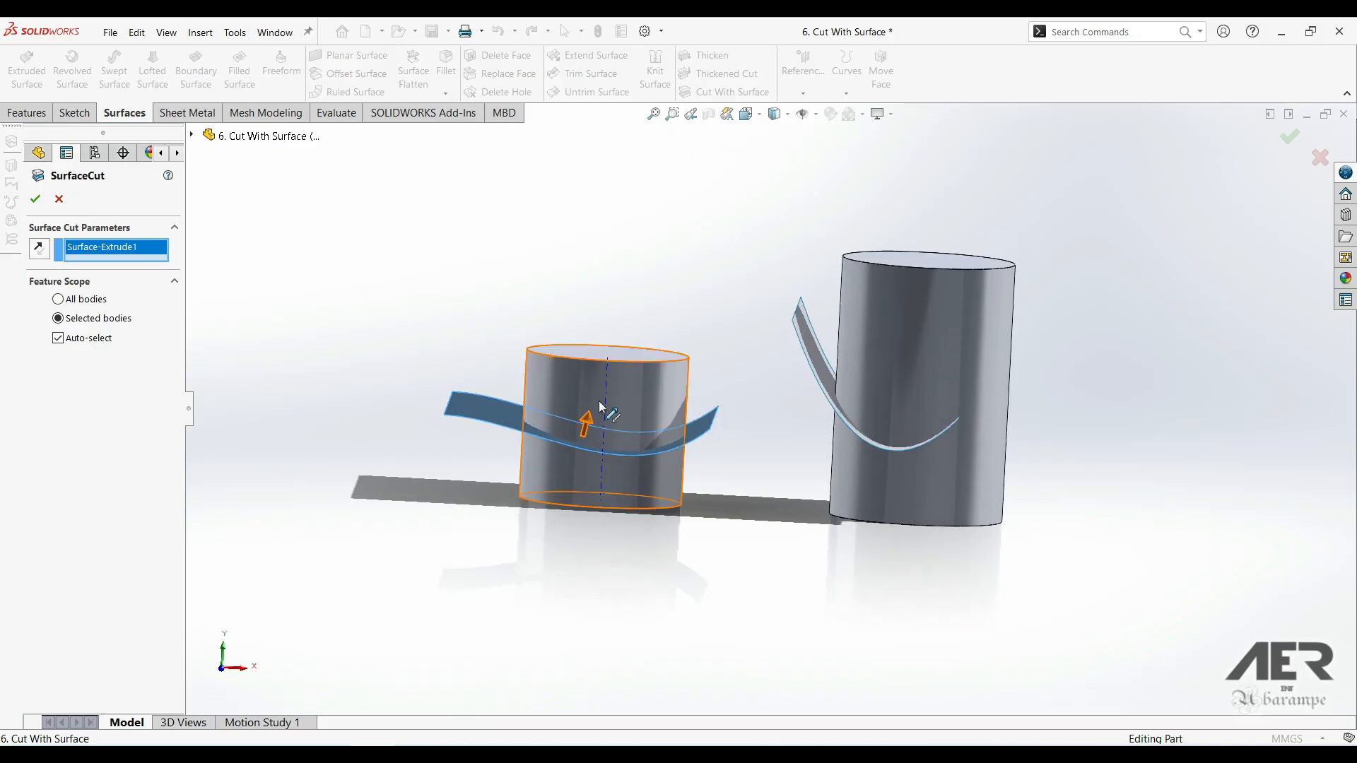
click(40, 249)
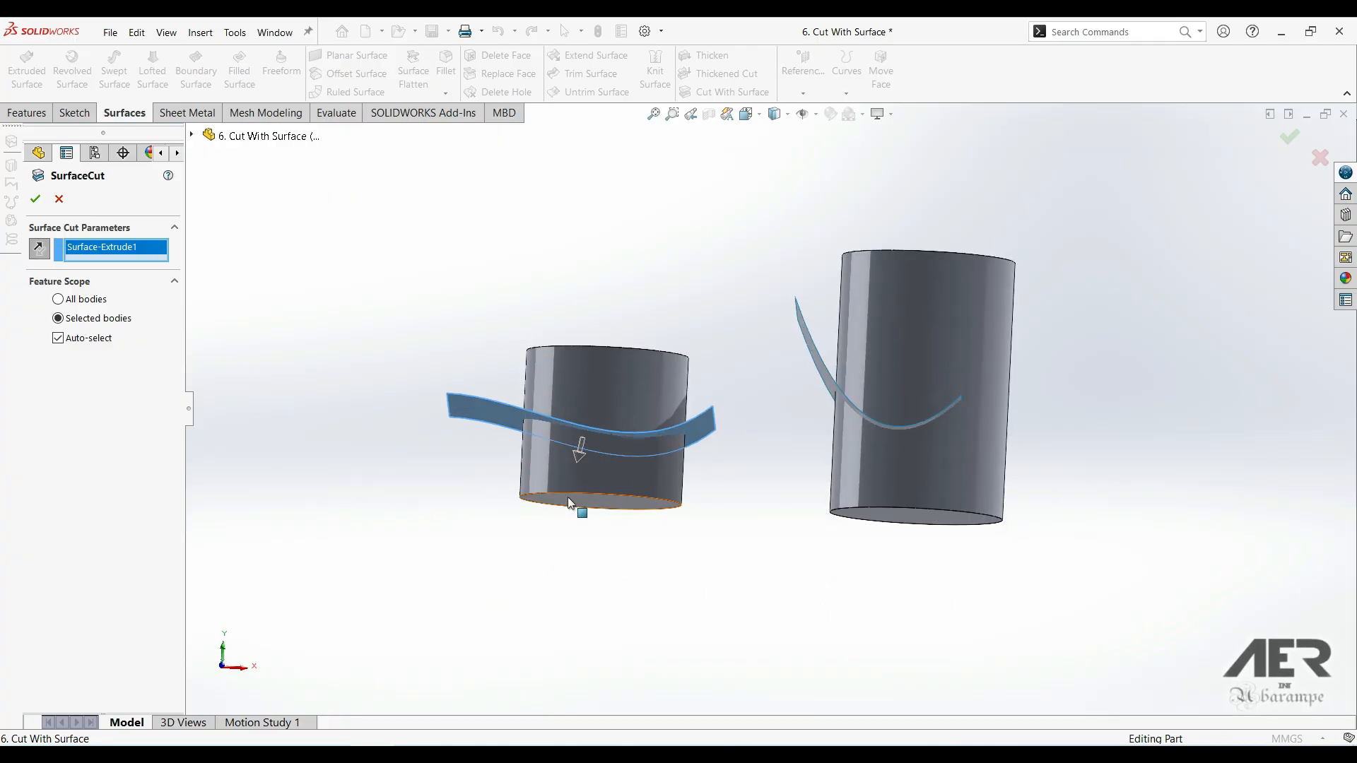
click(576, 458)
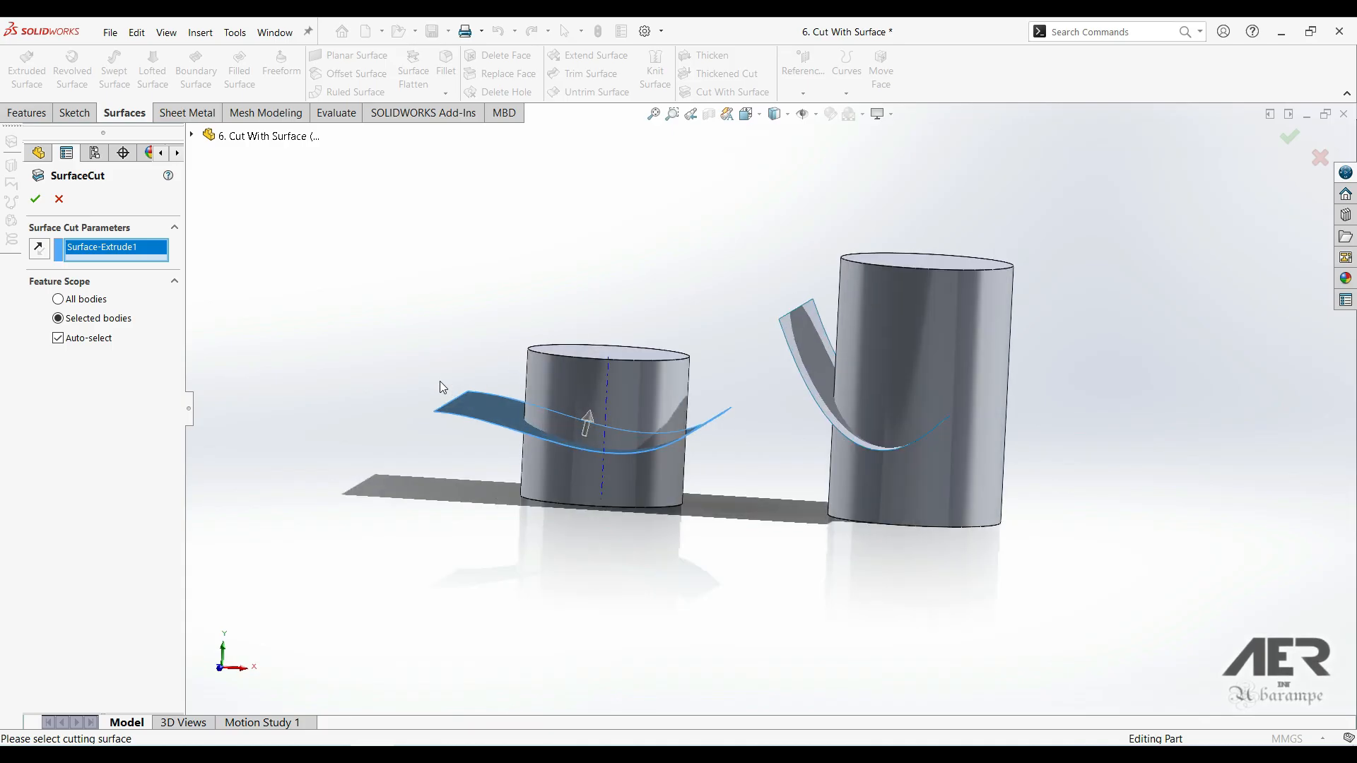
click(34, 199)
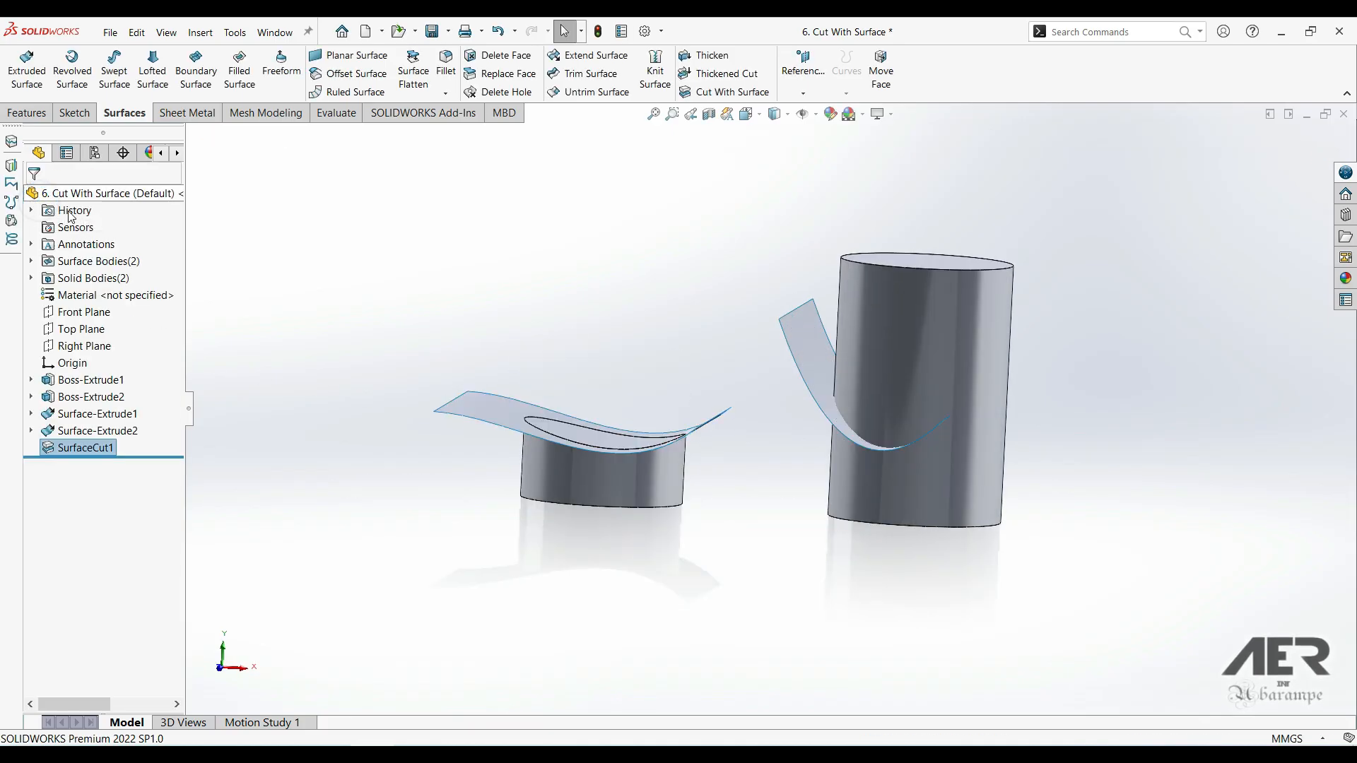
- Hide the cutting surface Surface-Extrude1 and examine the curved cut face of the short cylinder
middle_drag(679, 388, 687, 440)
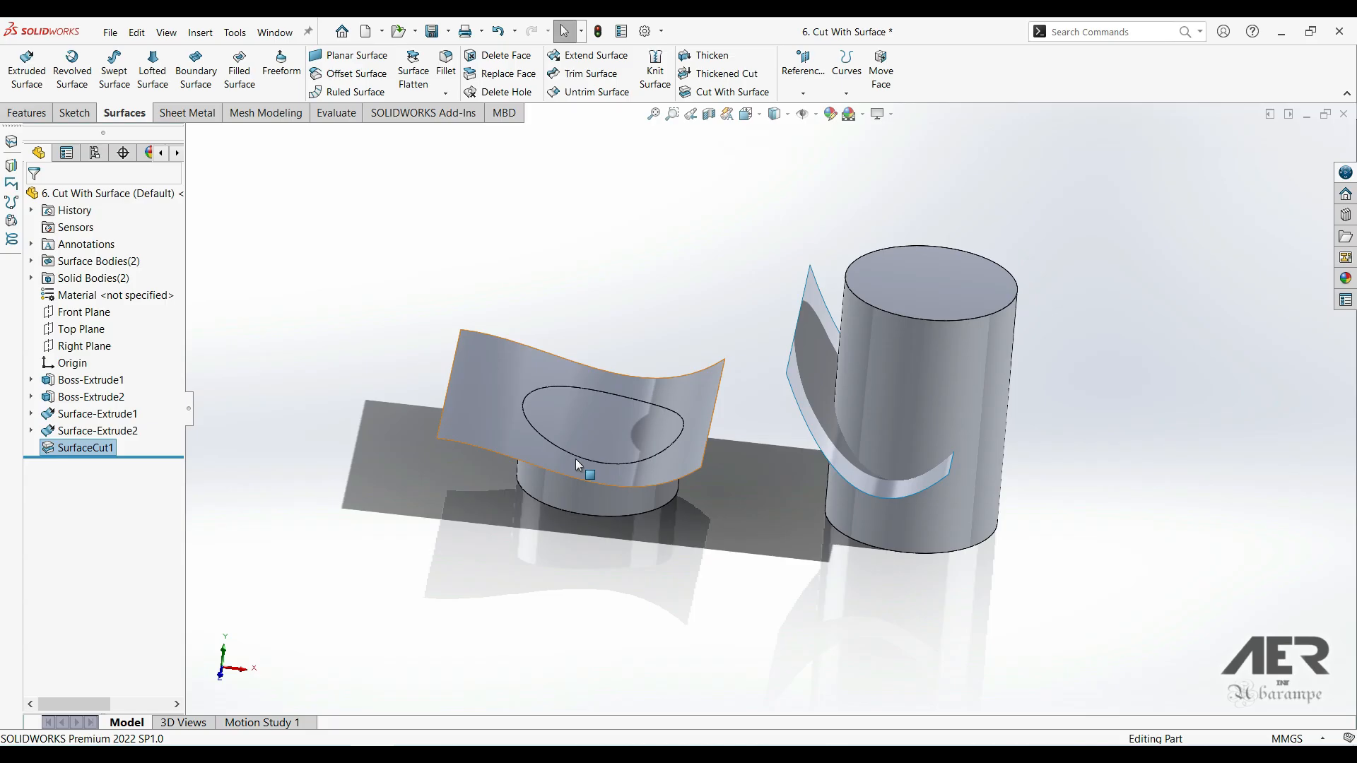
middle_drag(575, 465, 501, 397)
click(497, 398)
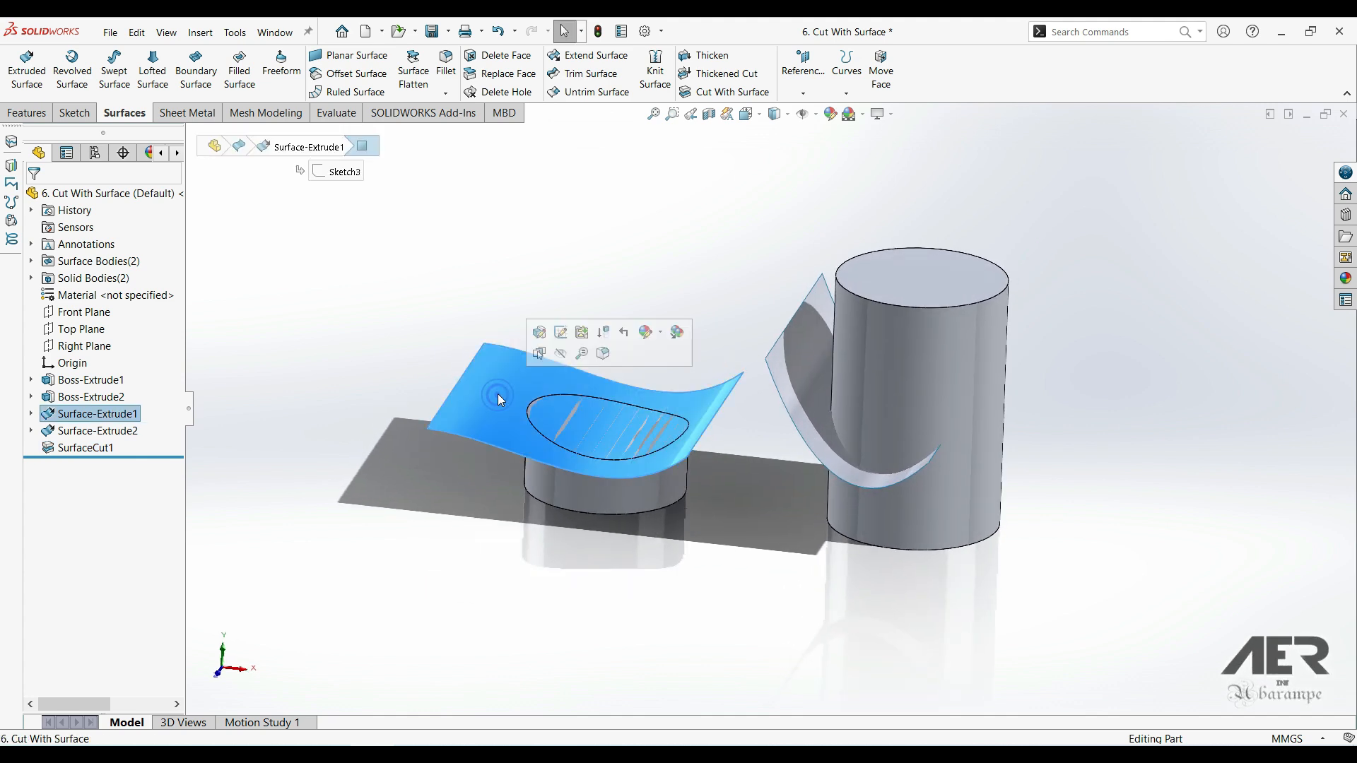
click(560, 353)
middle_drag(579, 402, 639, 596)
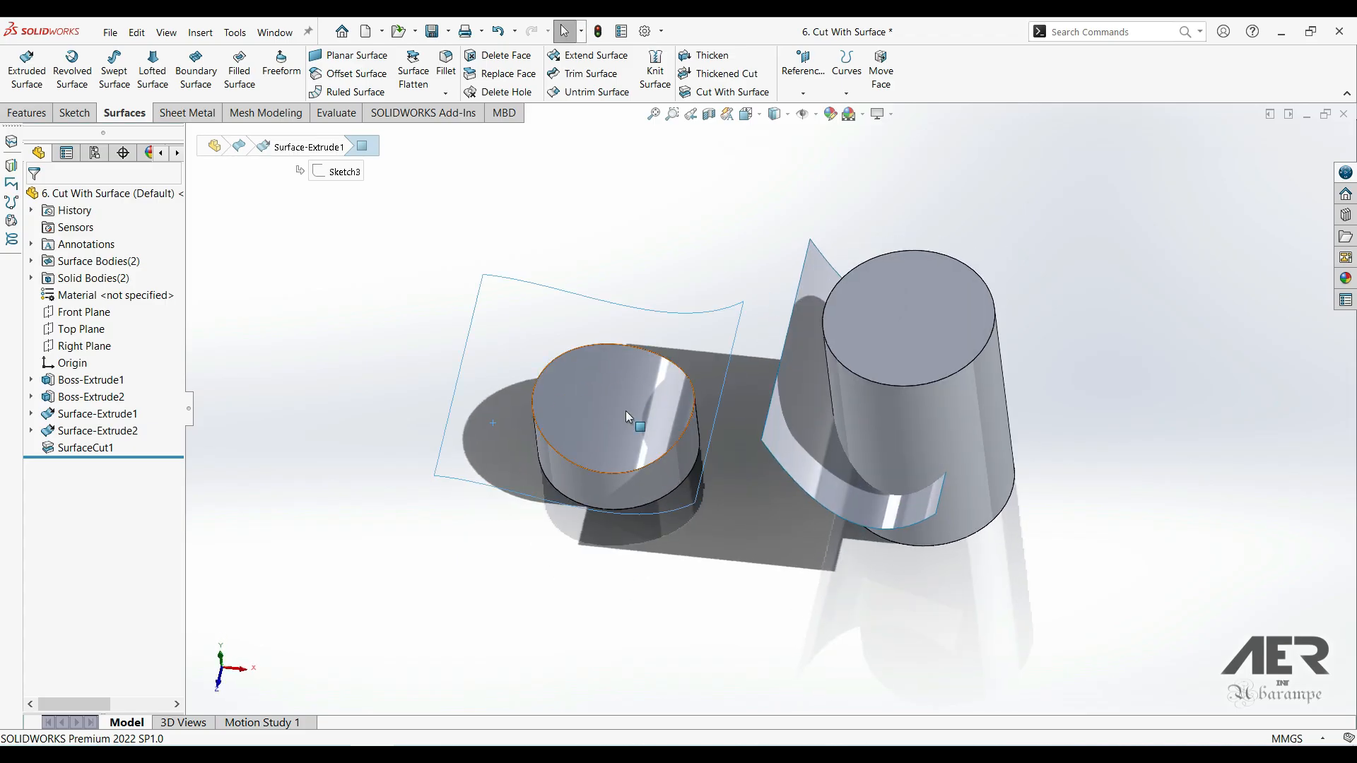
middle_drag(657, 436, 677, 429)
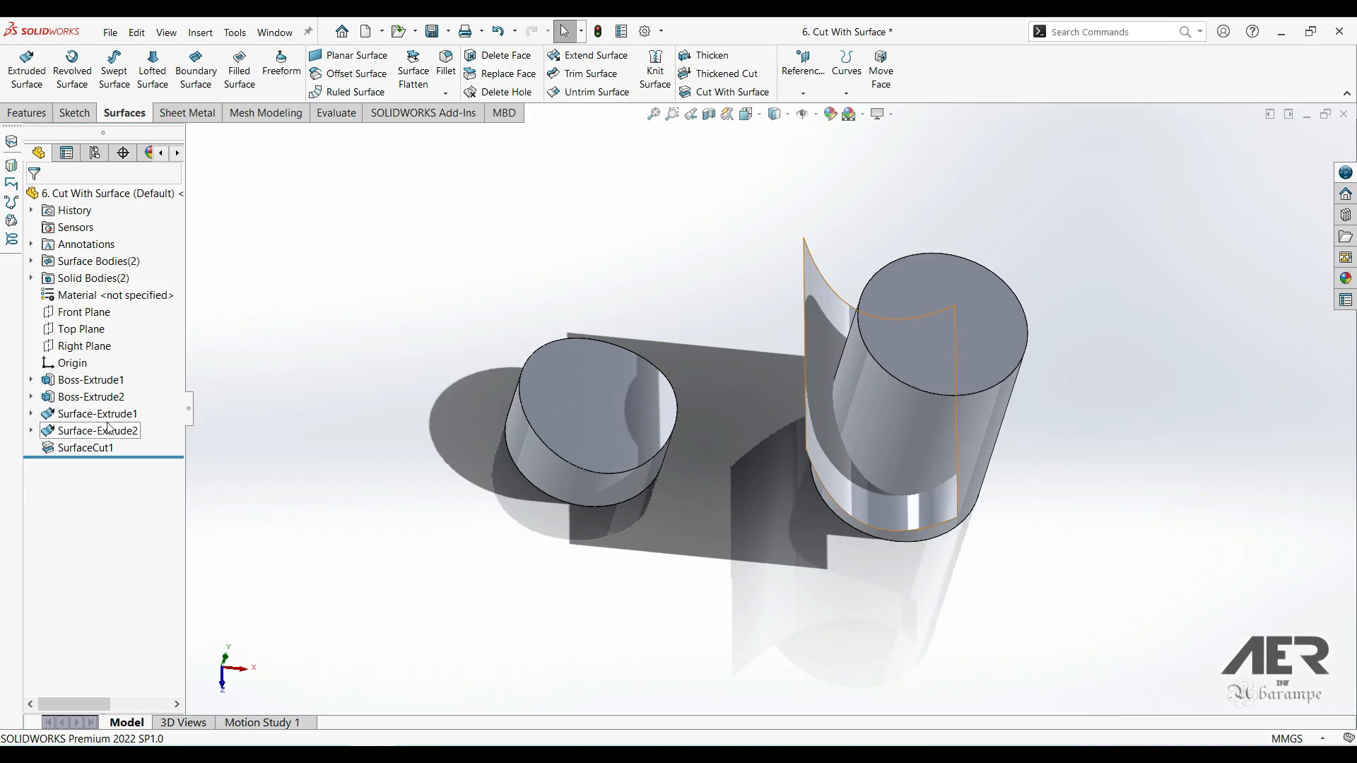
- Show the hidden surface body Surface-Extrude1 again
click(84, 417)
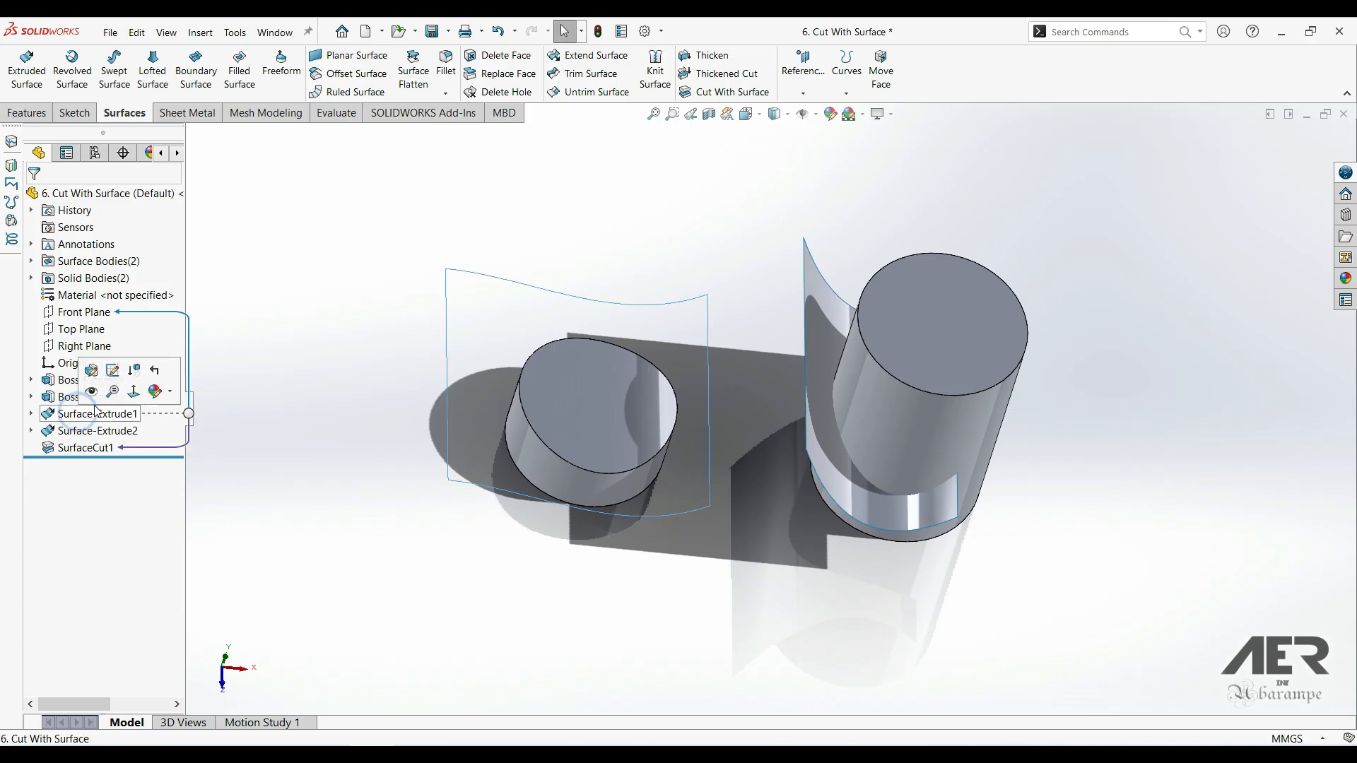
click(92, 392)
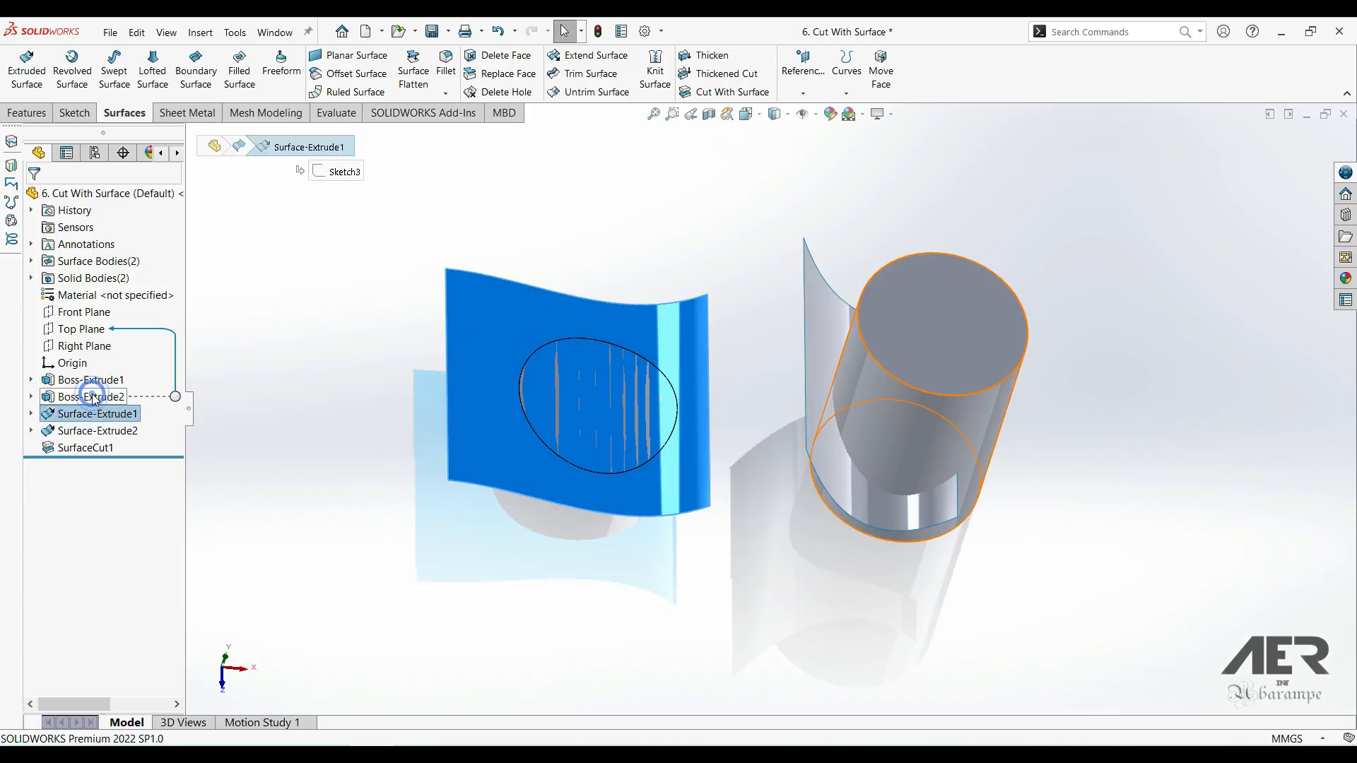
click(381, 518)
middle_drag(563, 478, 554, 337)
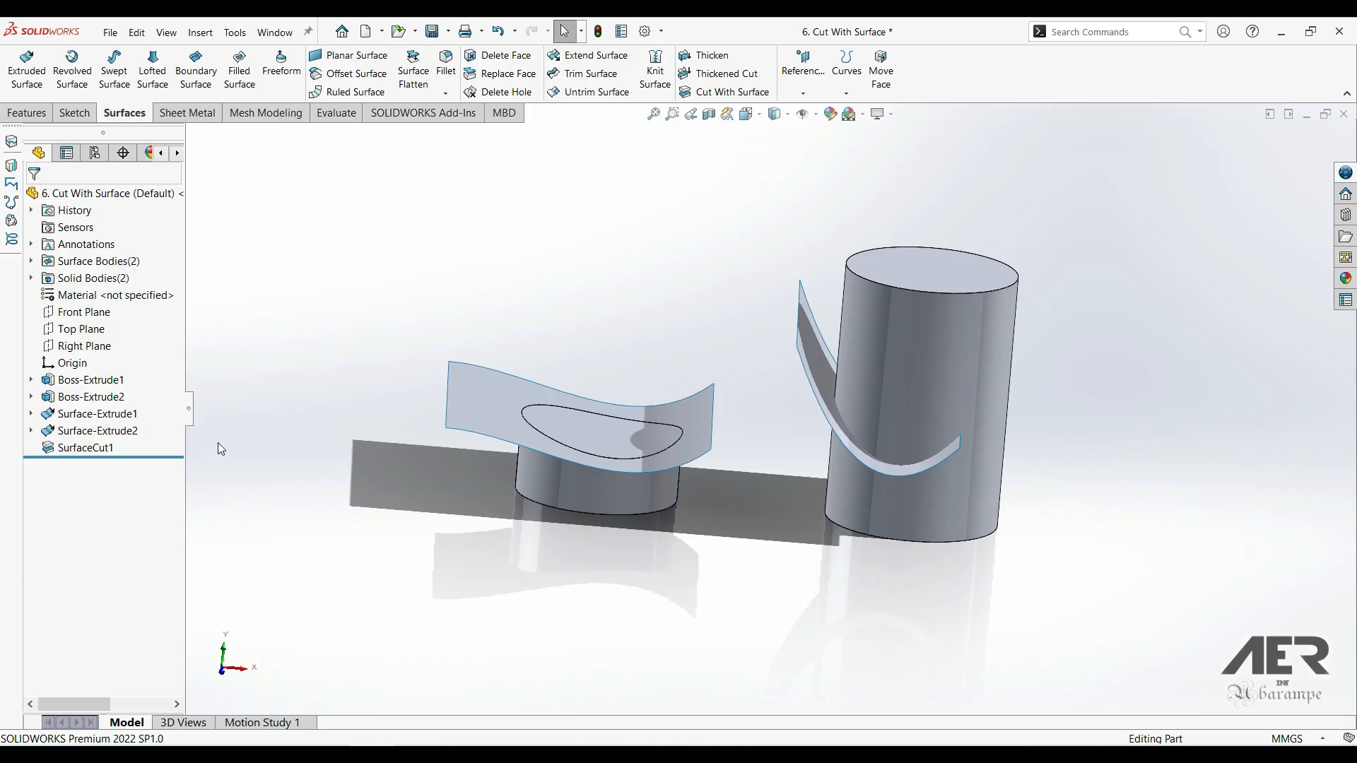
- Edit SurfaceCut1 and flip its cut direction to remove the part of the short cylinder below the surface
click(81, 447)
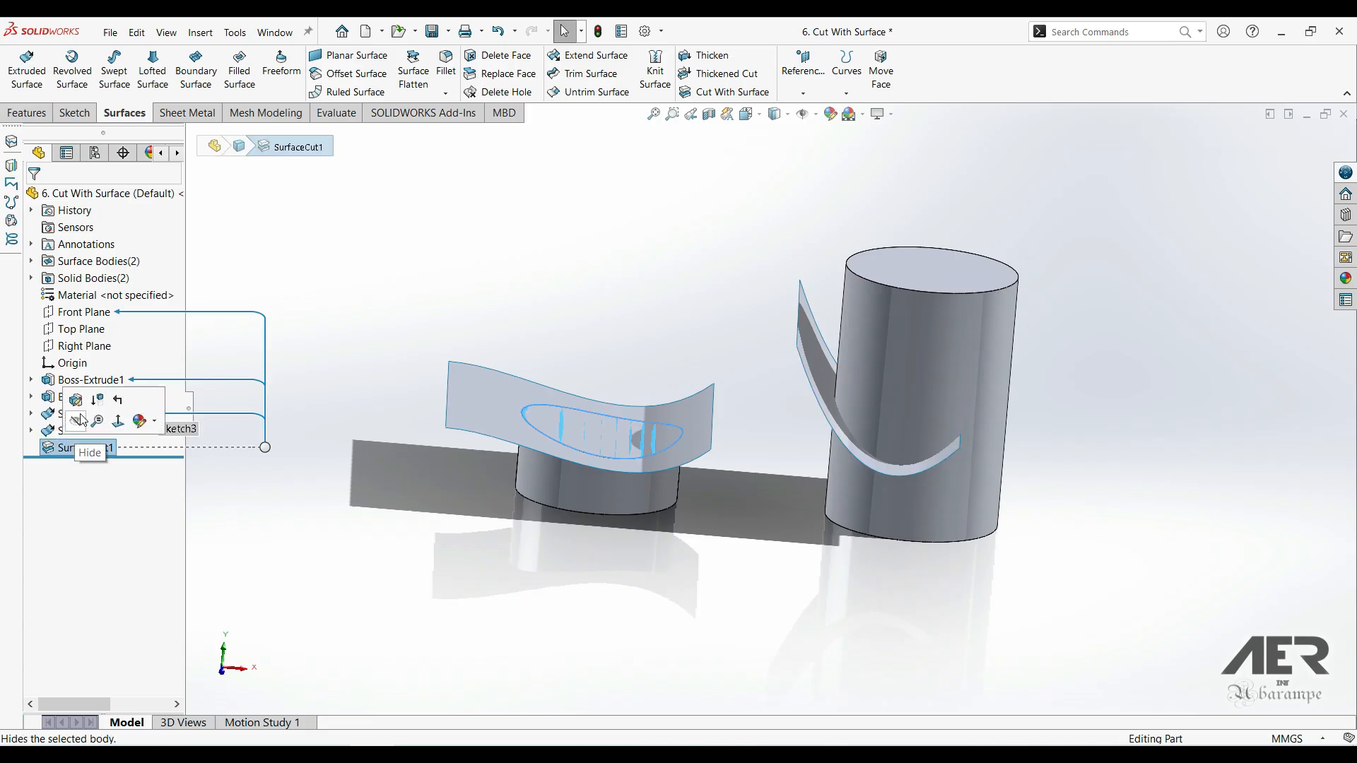
click(76, 400)
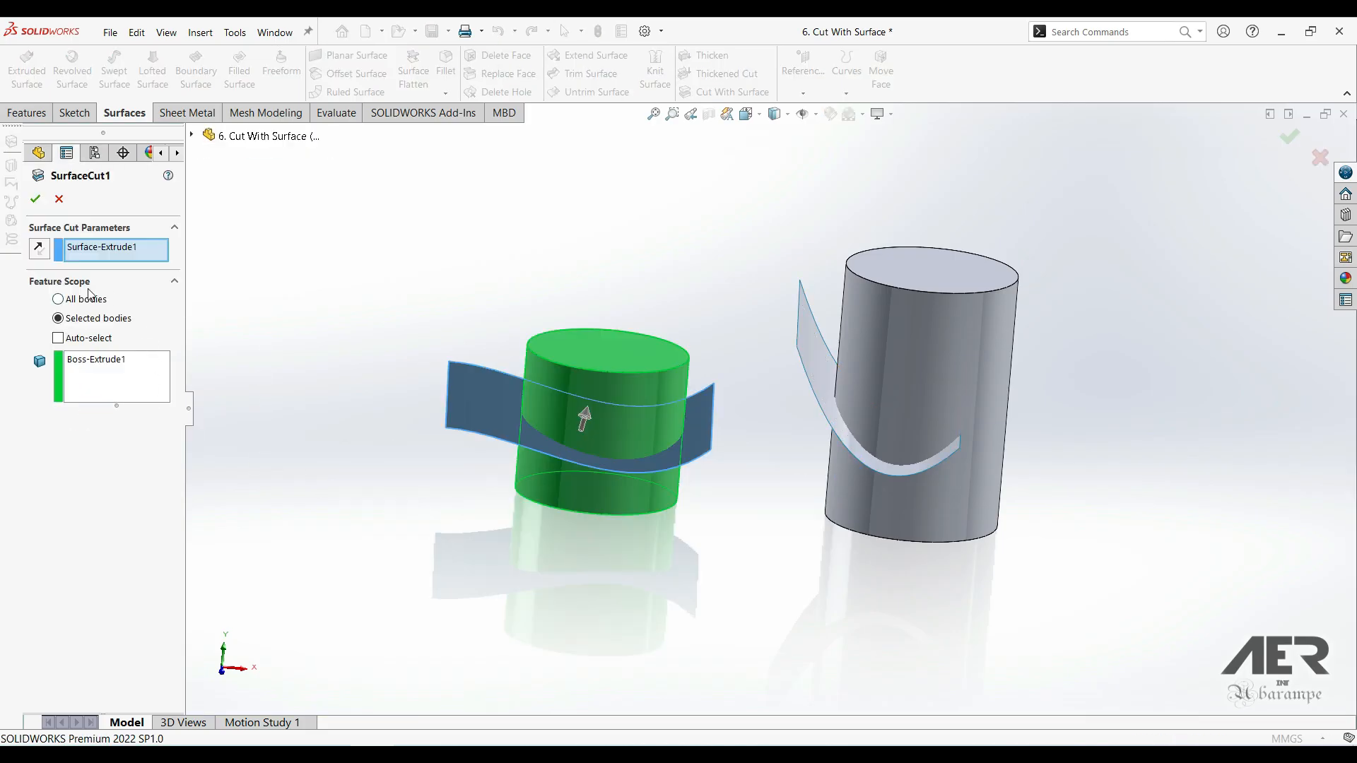
click(41, 253)
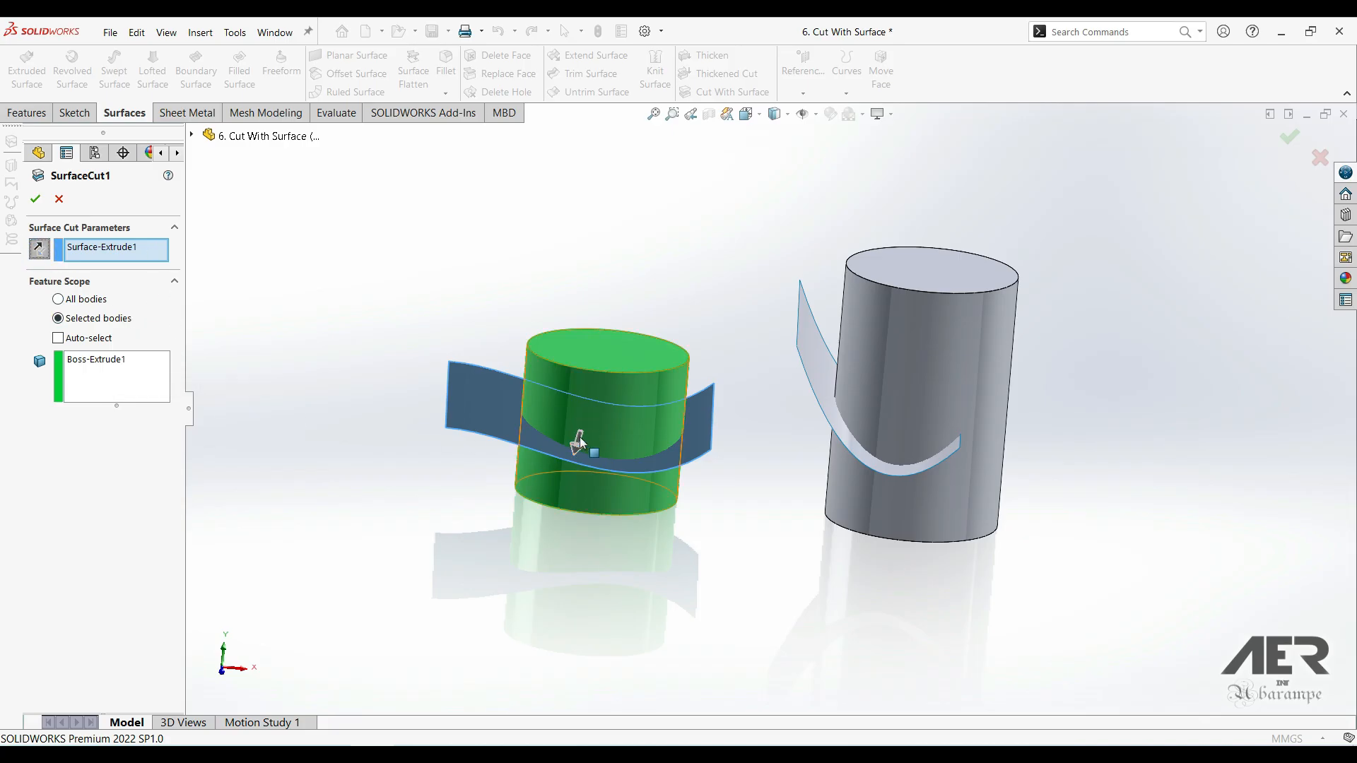
click(105, 379)
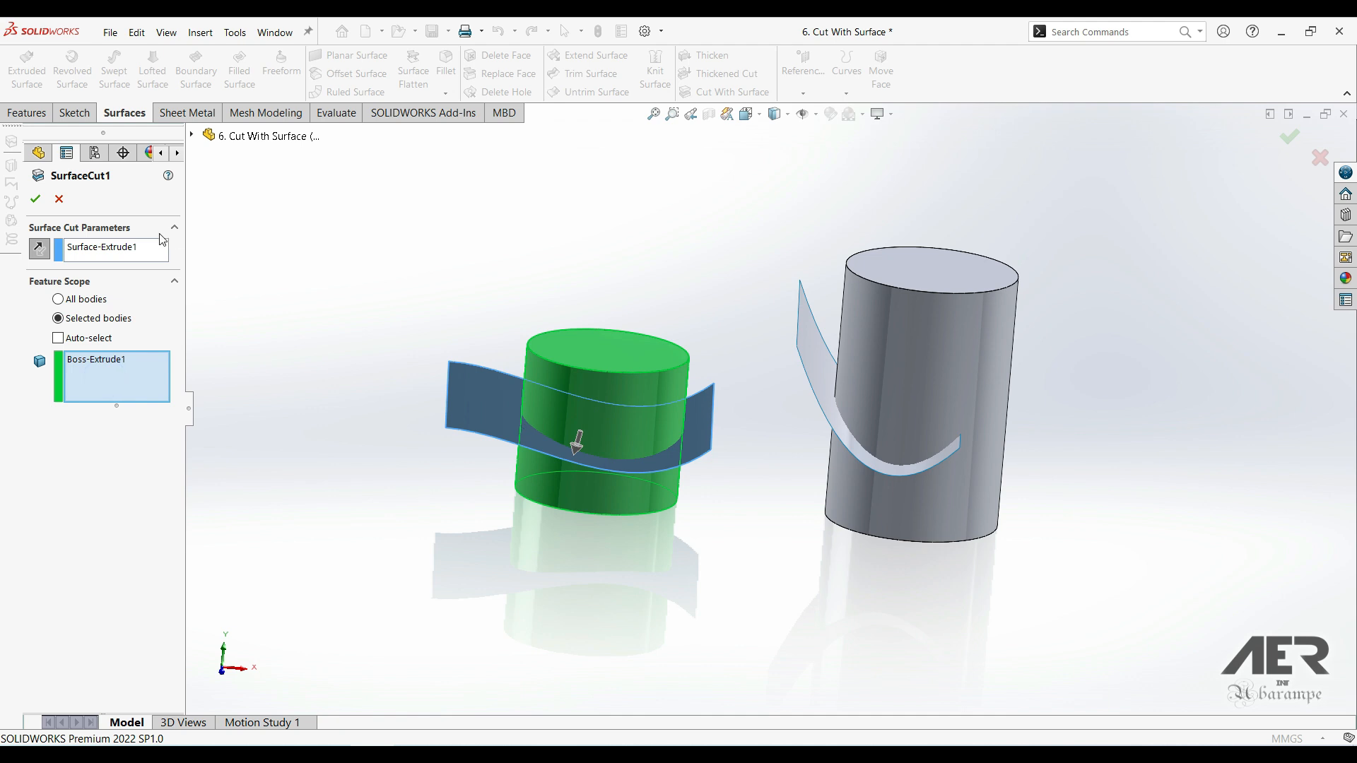
click(35, 199)
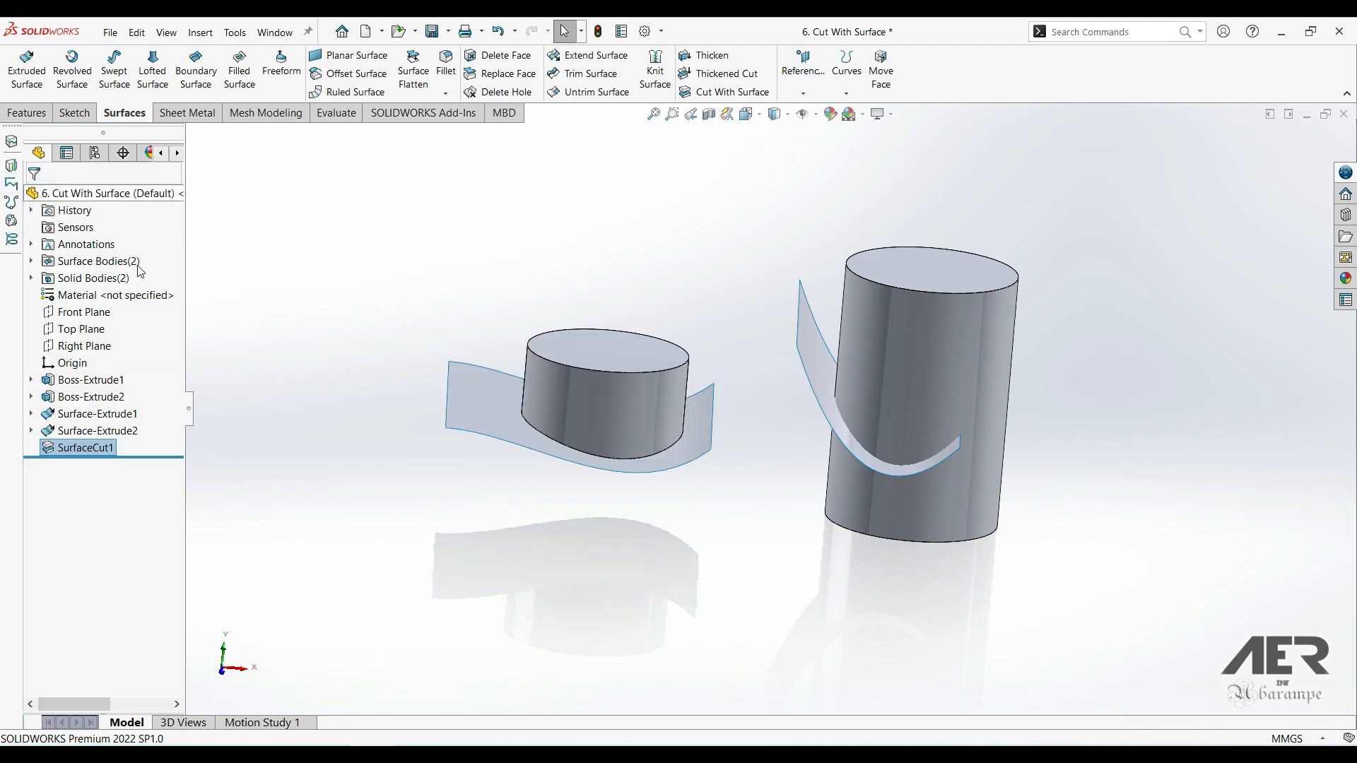
- Try to cut the tall cylinder with Surface-Extrude2 as the cutting surface
middle_drag(646, 436, 611, 422)
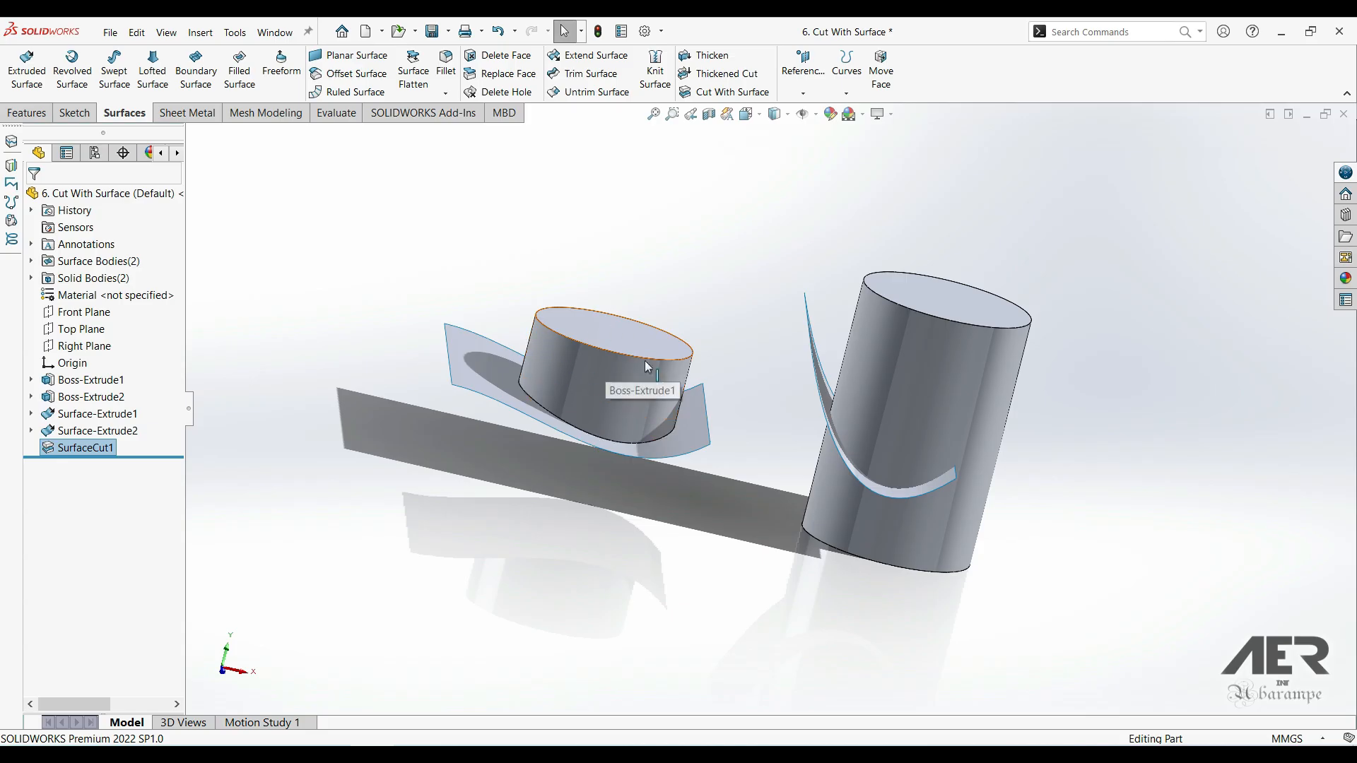
middle_drag(629, 421, 659, 483)
scroll(866, 424, down, 2)
middle_drag(940, 448, 749, 315)
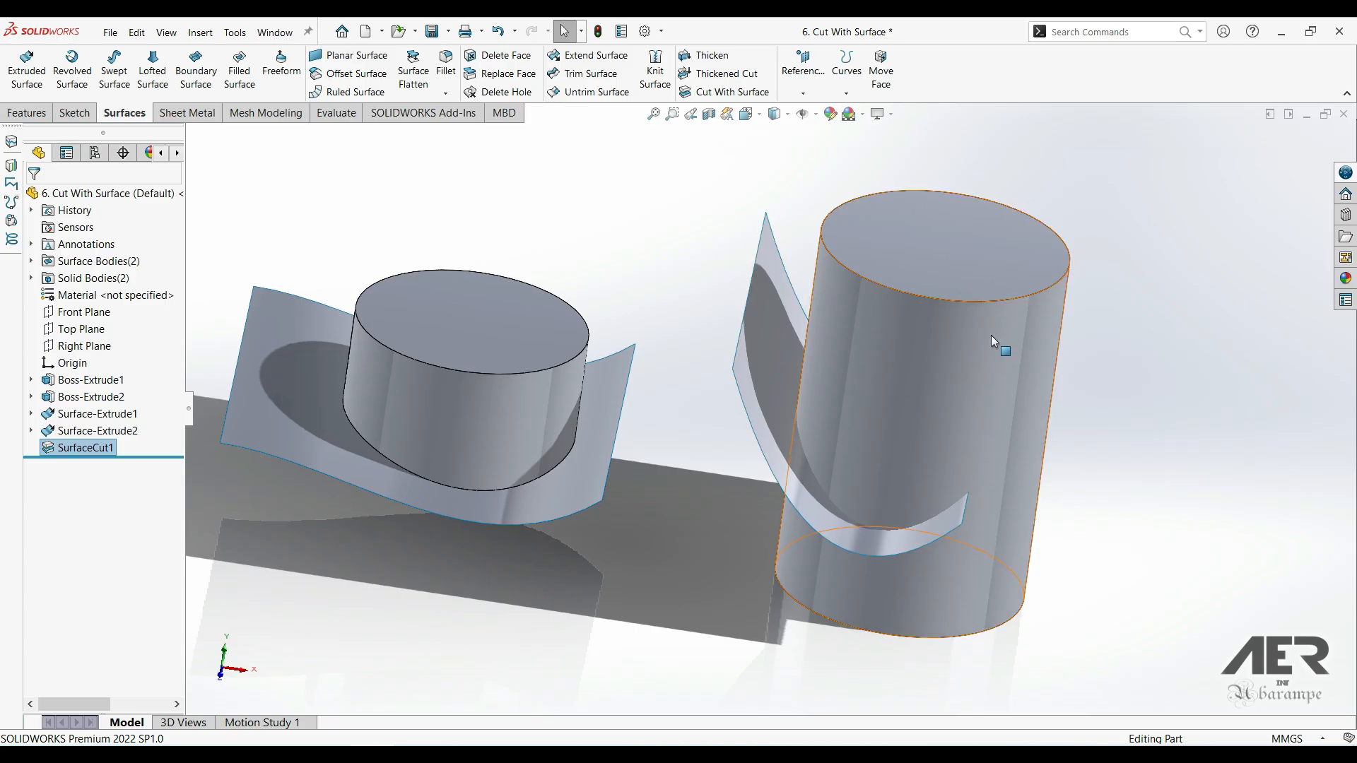
scroll(1017, 481, up, 1)
scroll(851, 496, up, 1)
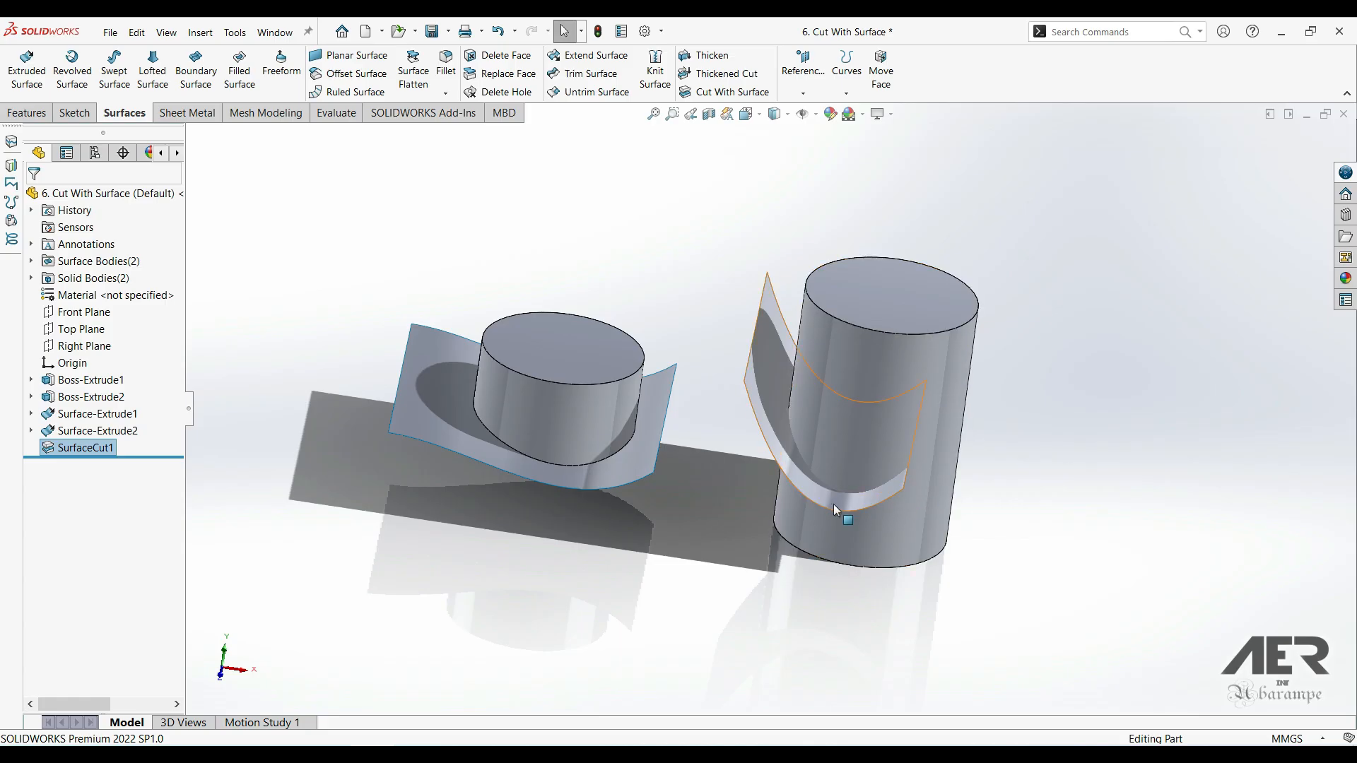
click(725, 93)
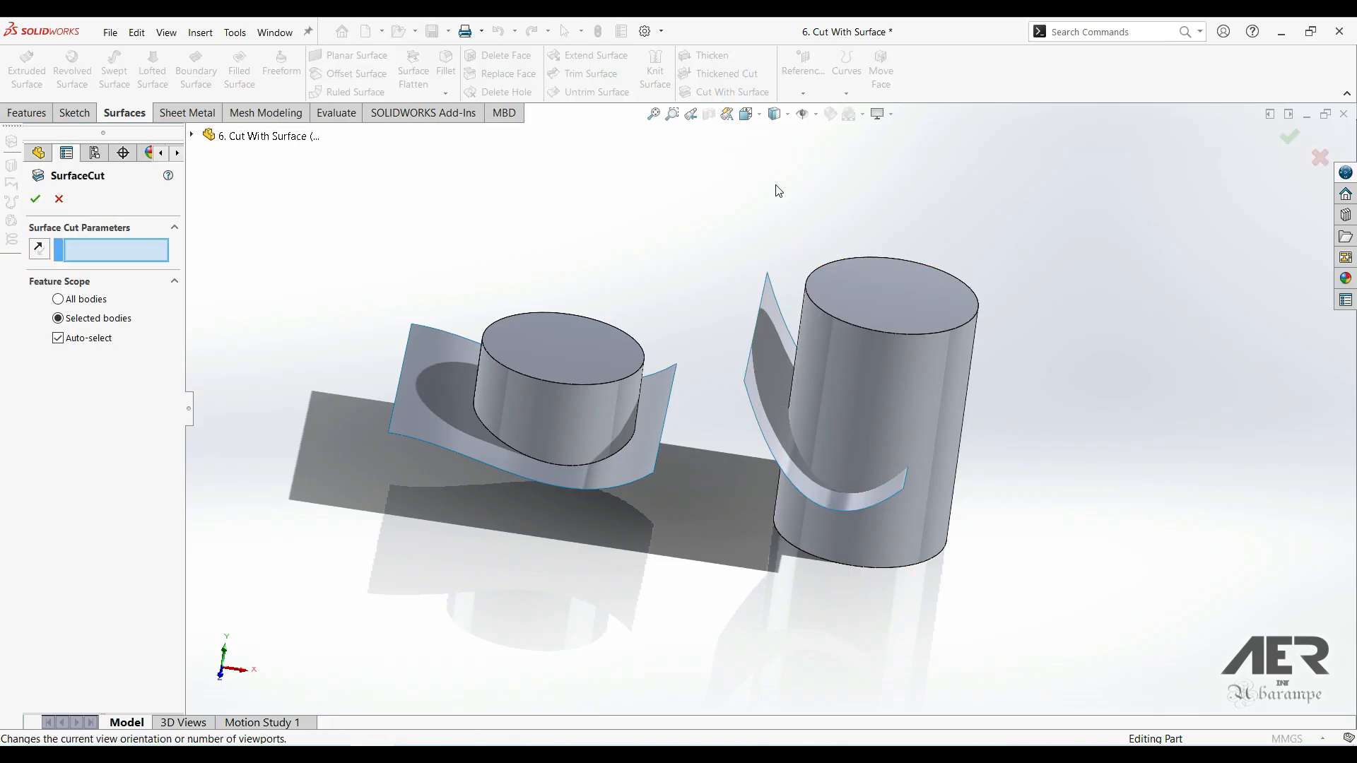
click(767, 386)
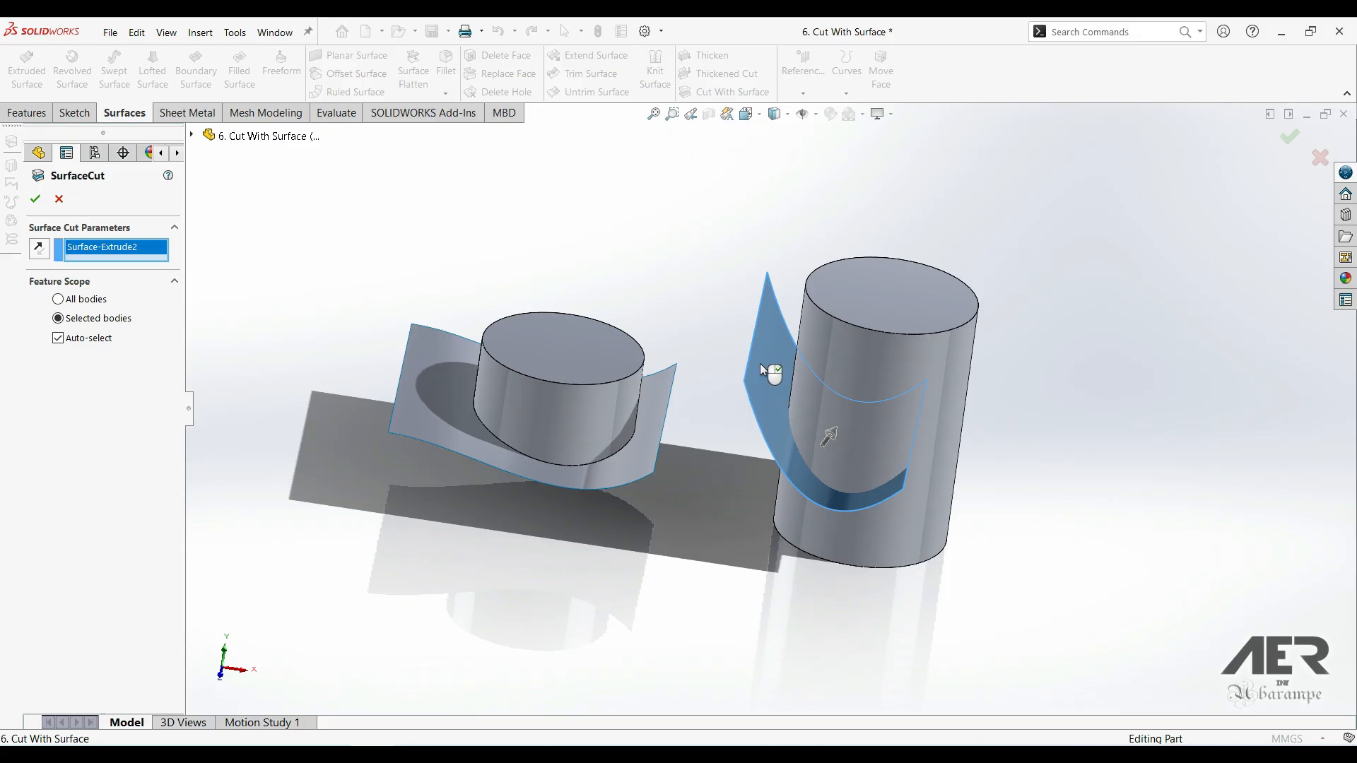
middle_drag(812, 415, 836, 438)
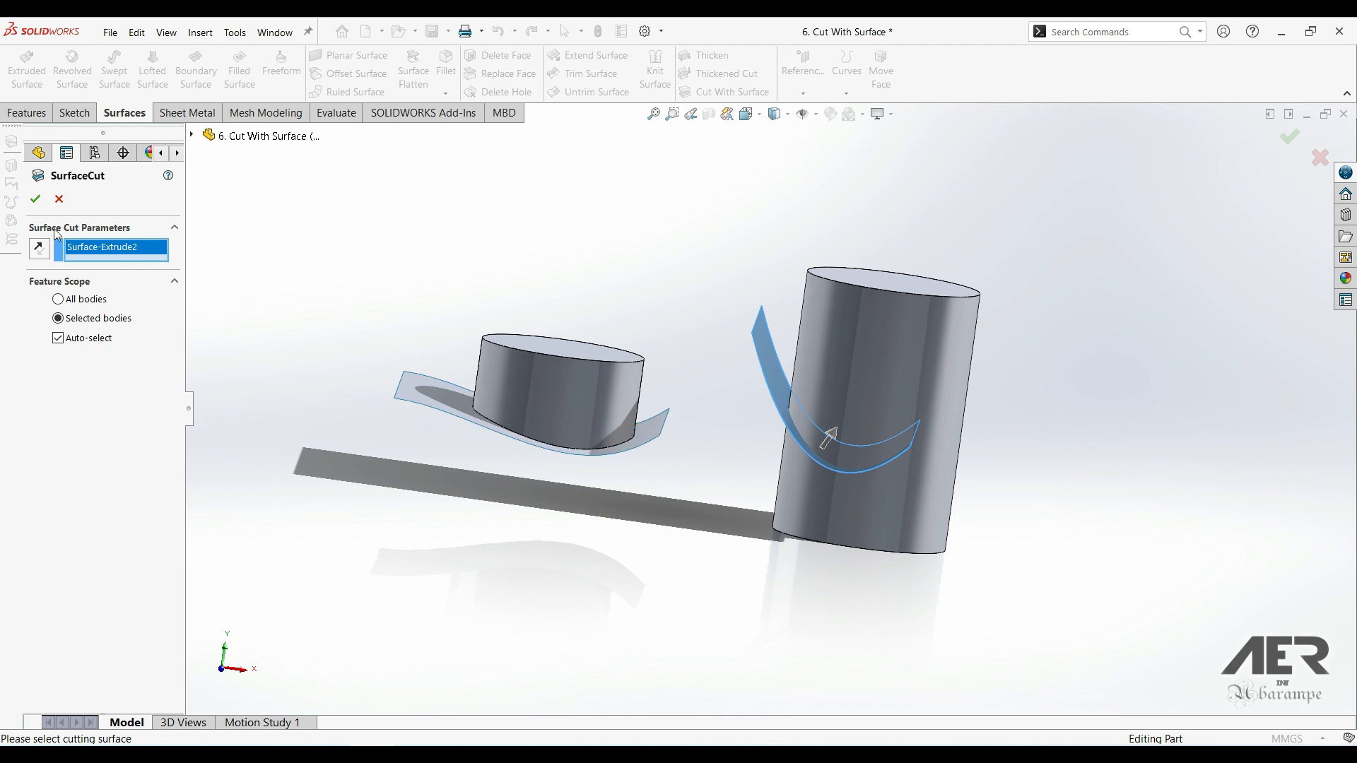
click(35, 198)
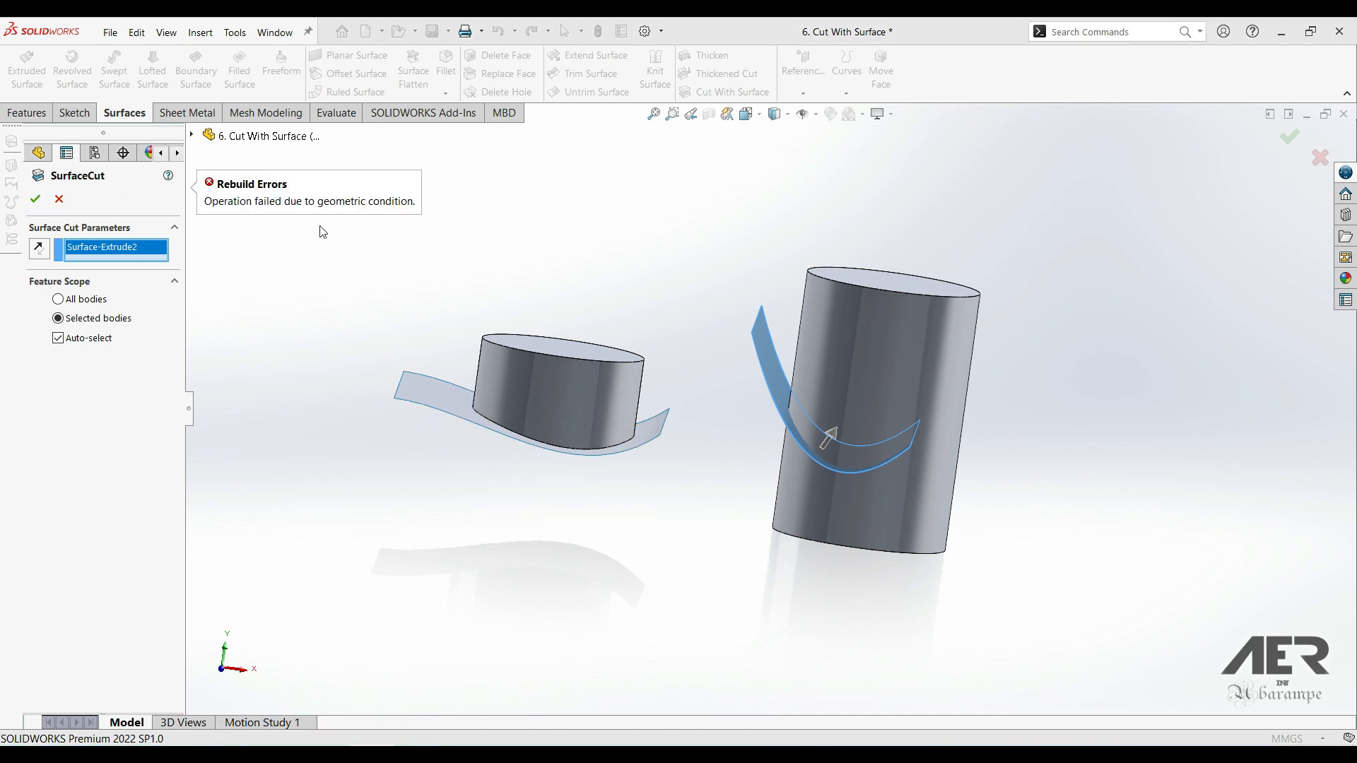
click(721, 255)
- Compare how far each surface extends through its cylinder, and cancel the surface cut on the tall cylinder
middle_drag(748, 375, 932, 480)
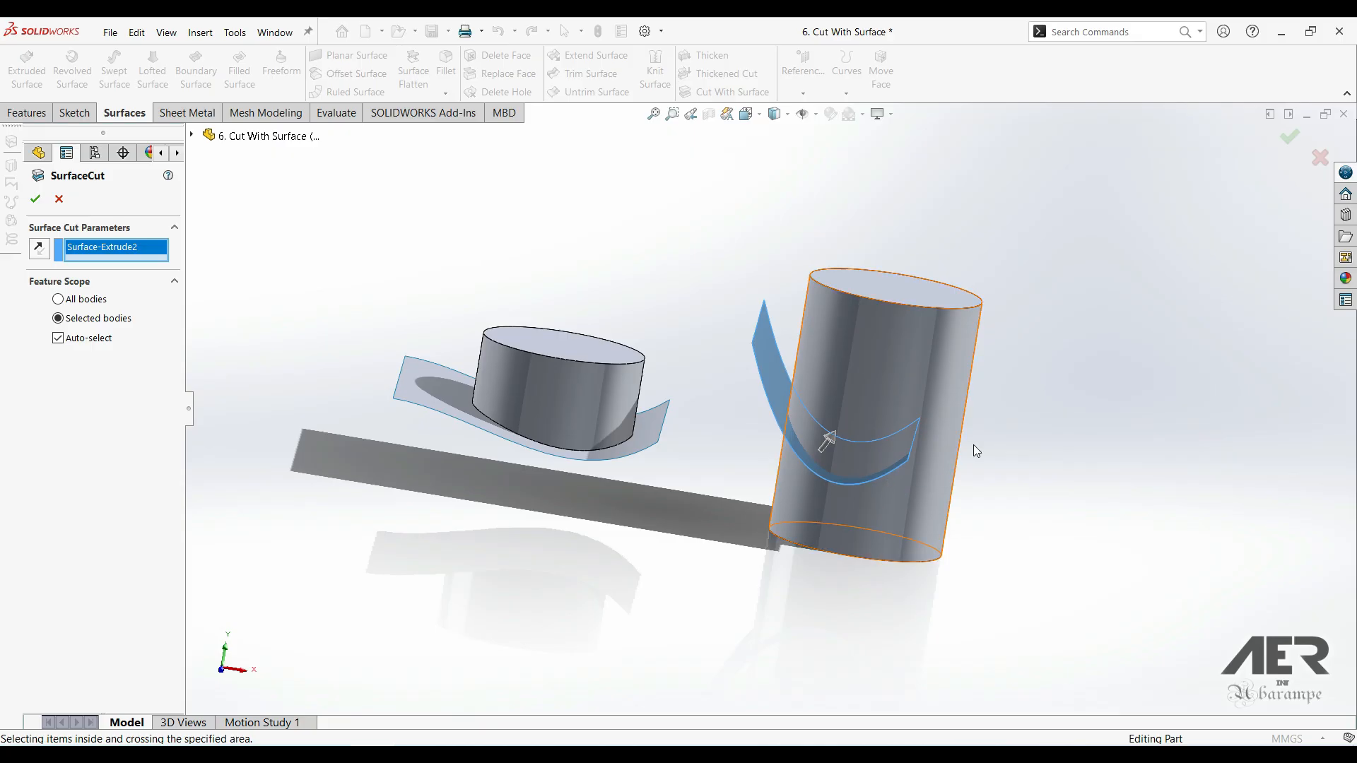
middle_drag(1028, 383, 1012, 382)
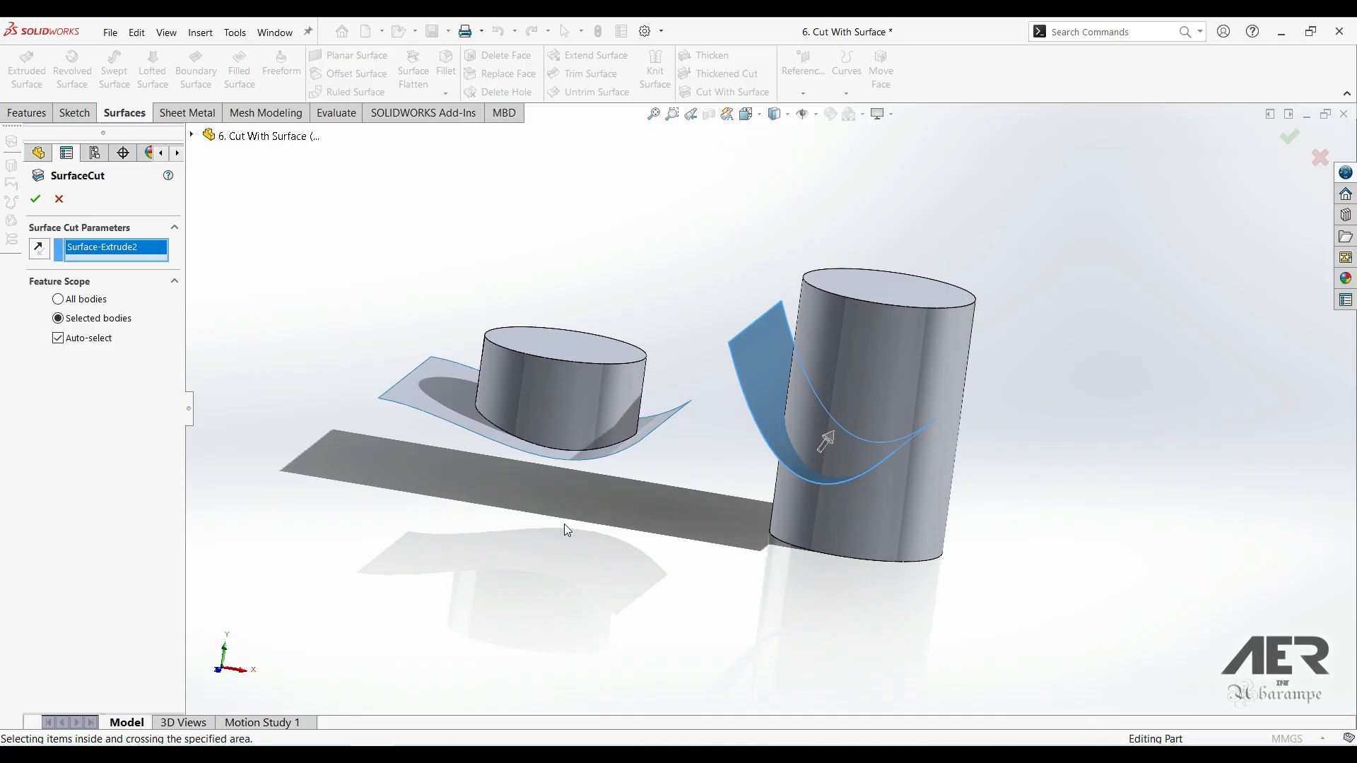
middle_drag(550, 447, 584, 318)
middle_drag(620, 401, 566, 546)
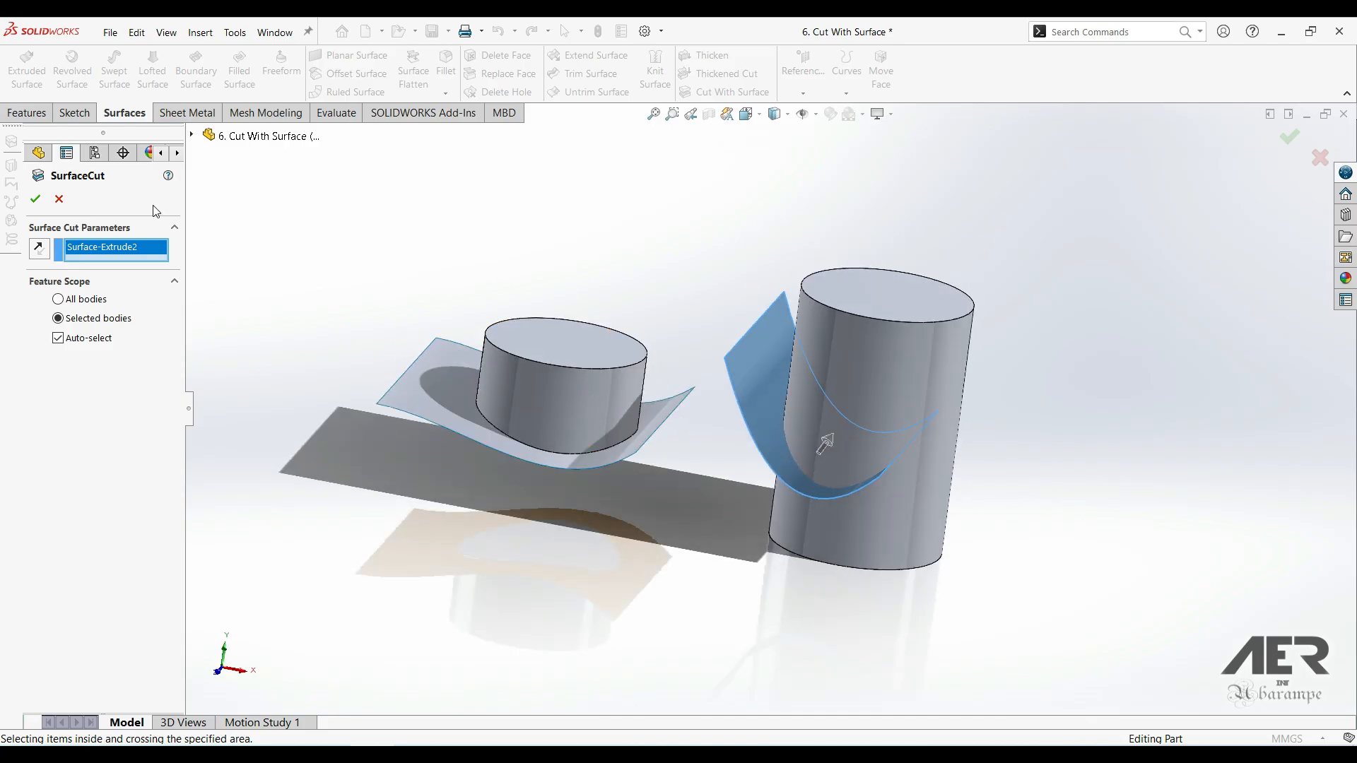
click(64, 200)
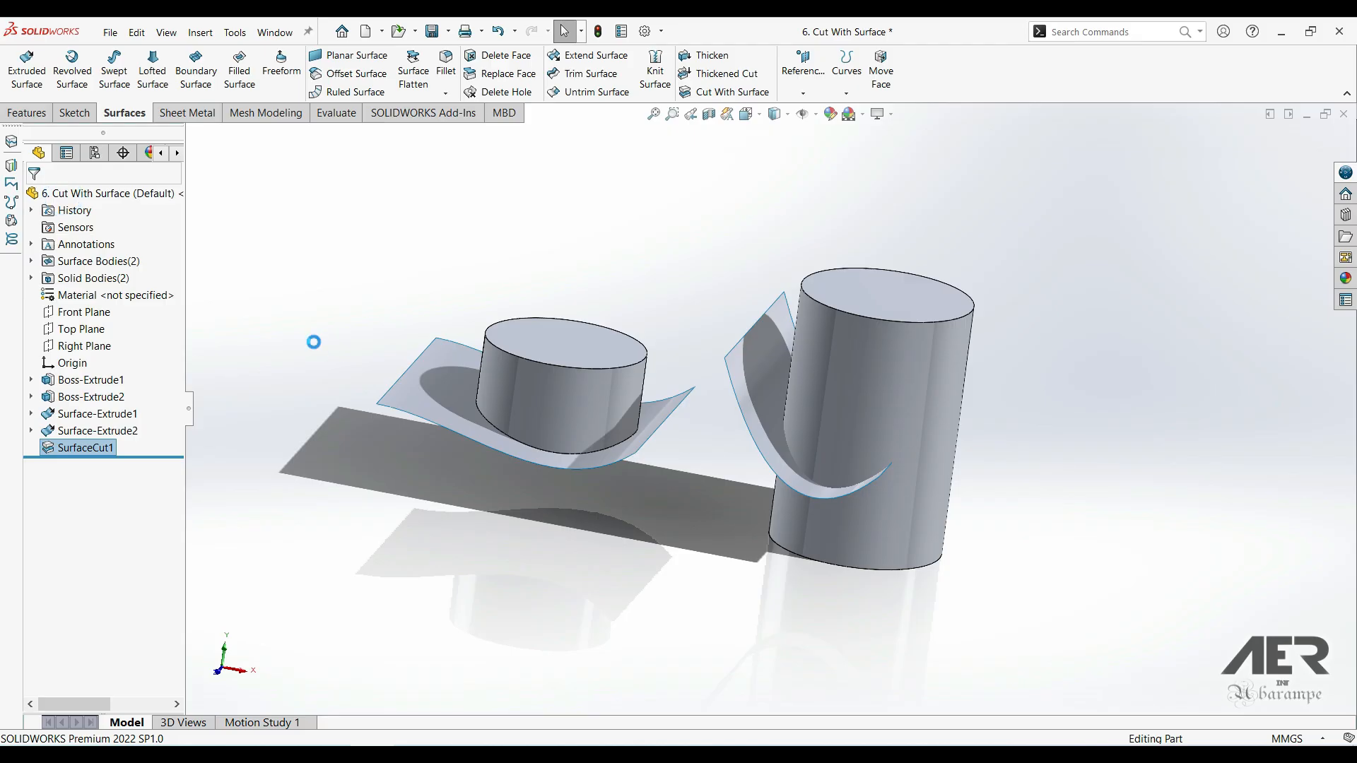
- Edit Sketch4 of Surface-Extrude2 and move the spline's inner endpoint beyond the tall cylinder, to about X 88.27, Y 41.46 mm
click(32, 430)
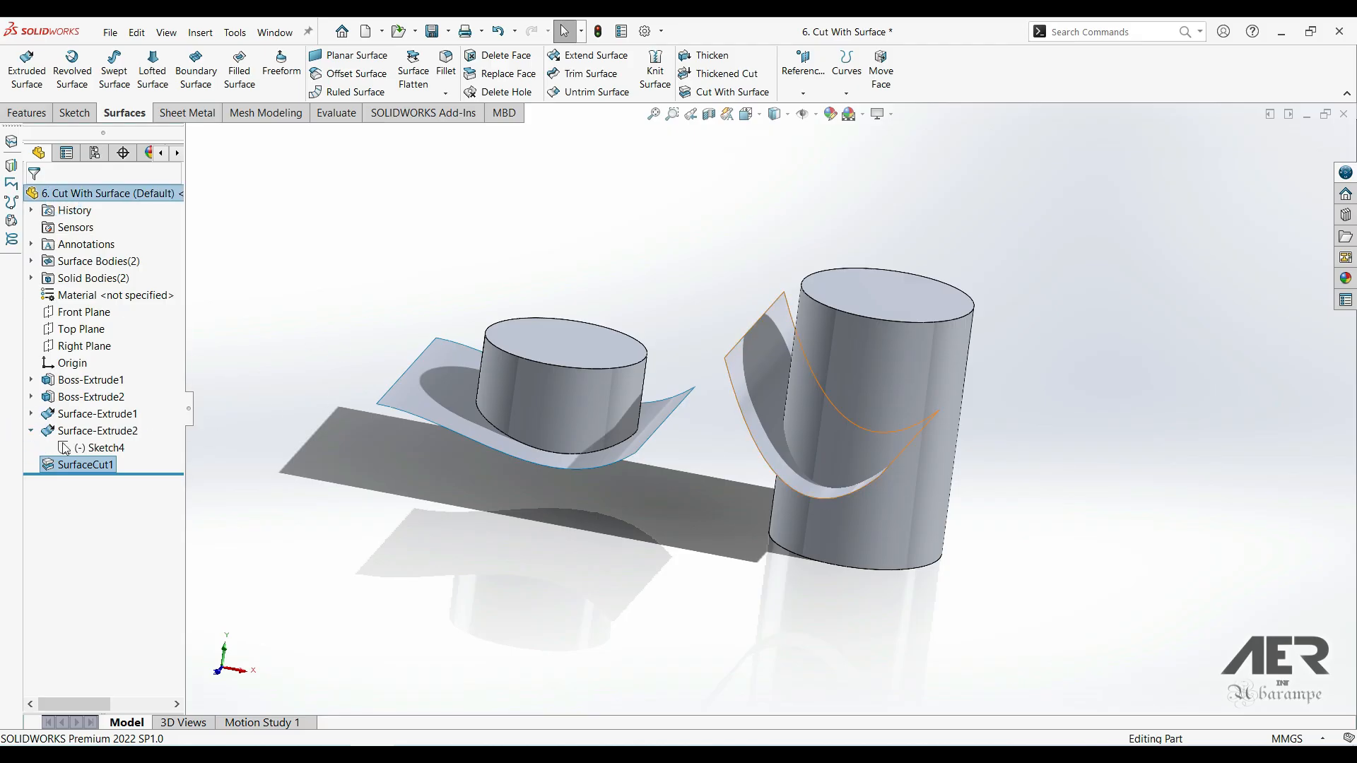
click(96, 455)
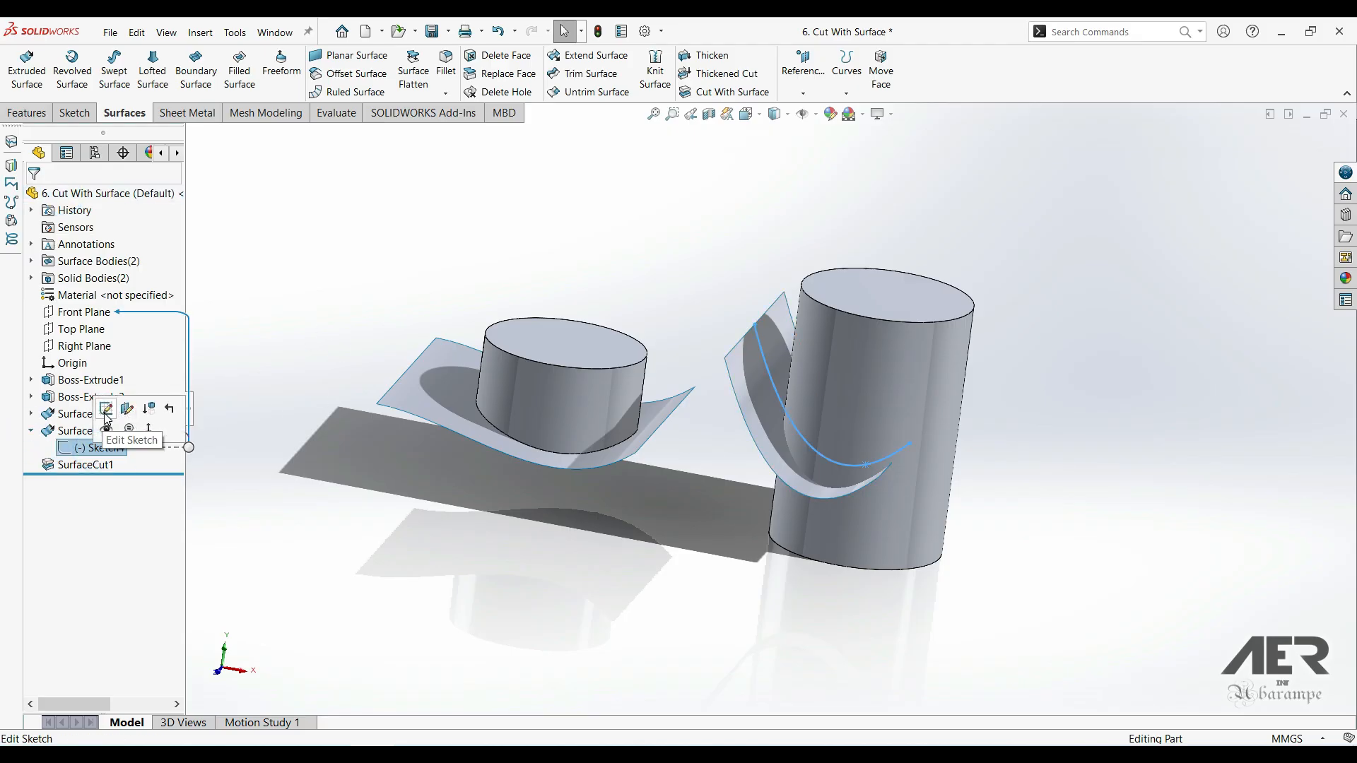
click(104, 416)
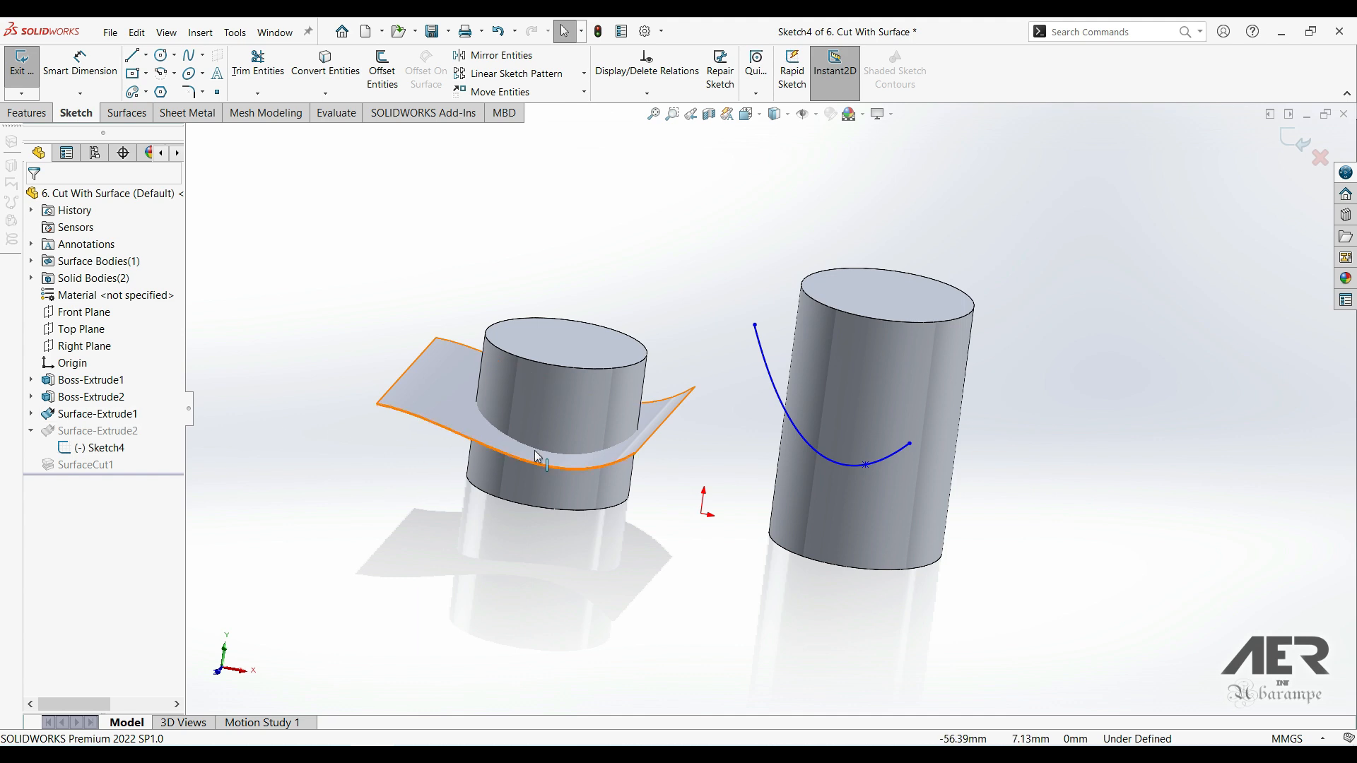
drag(913, 450, 1037, 427)
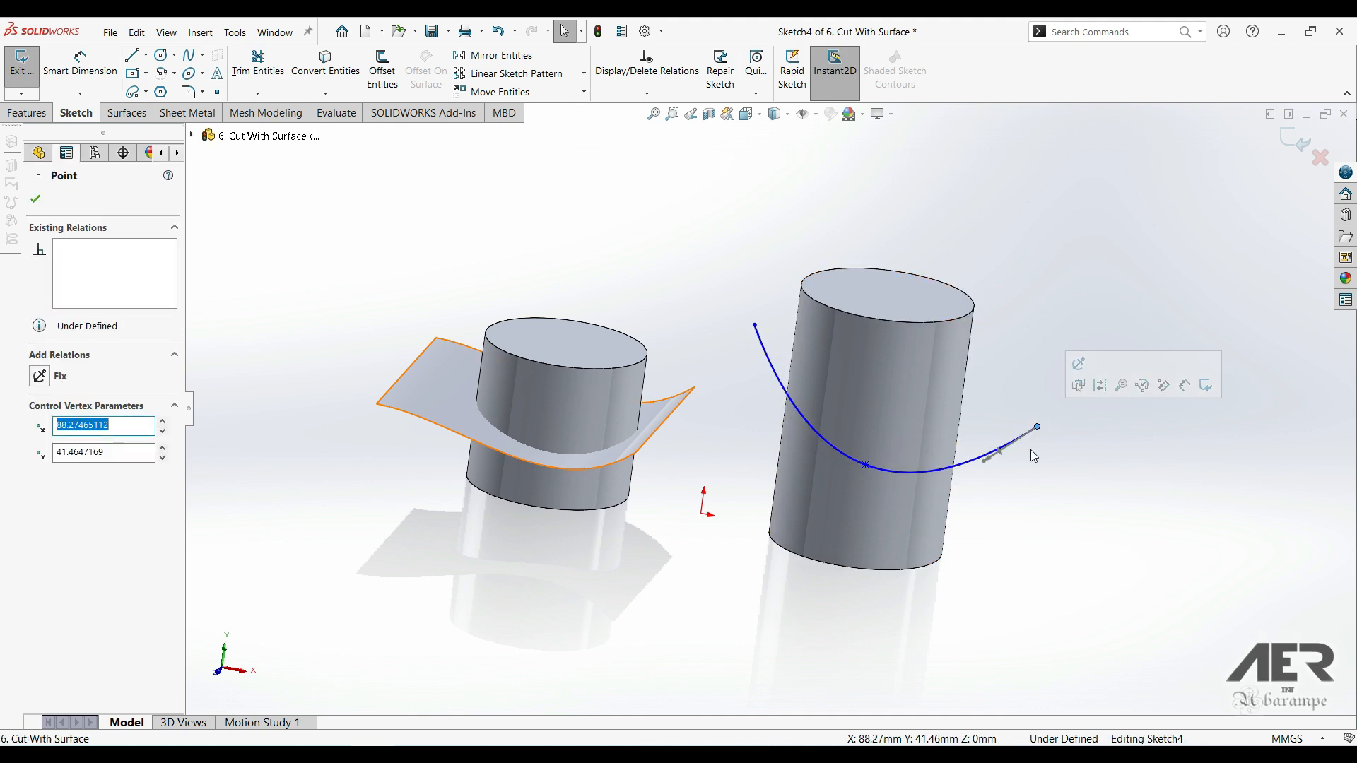
click(35, 199)
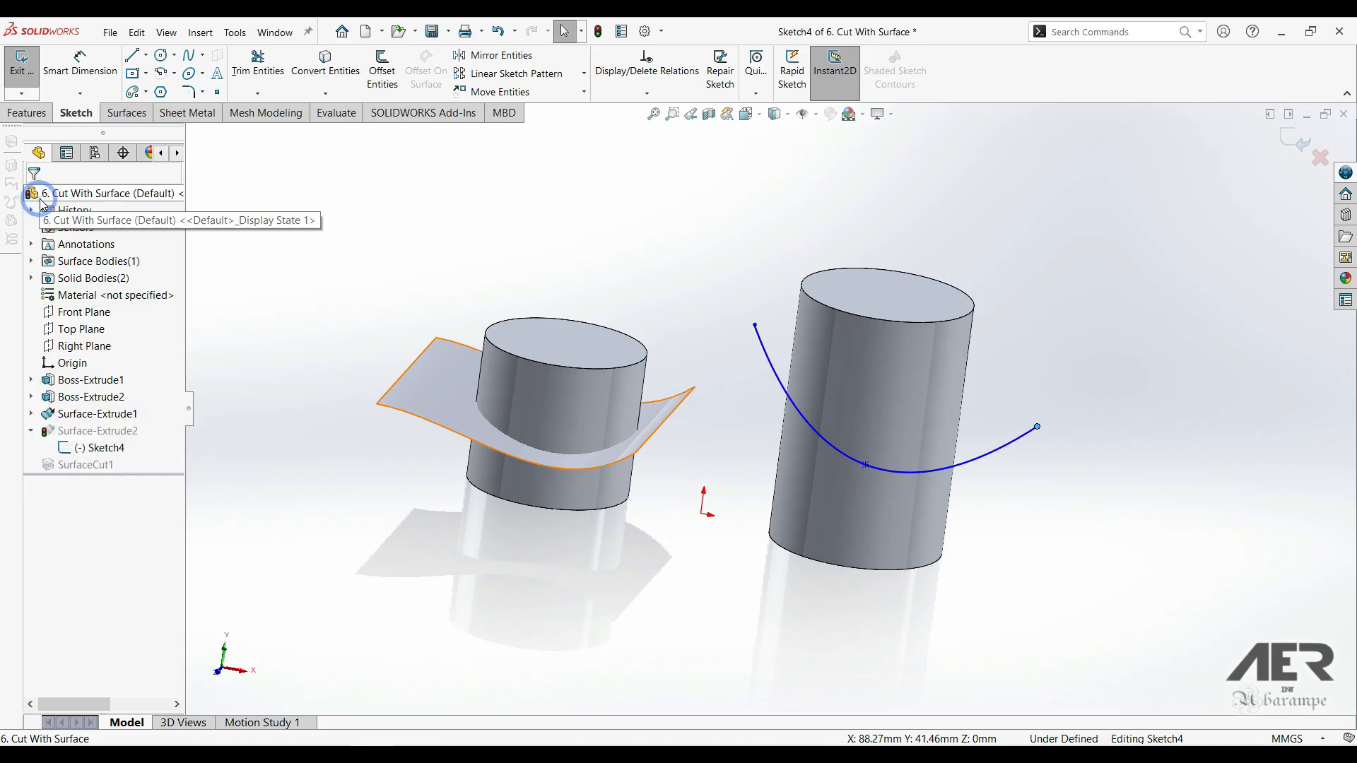
click(1286, 150)
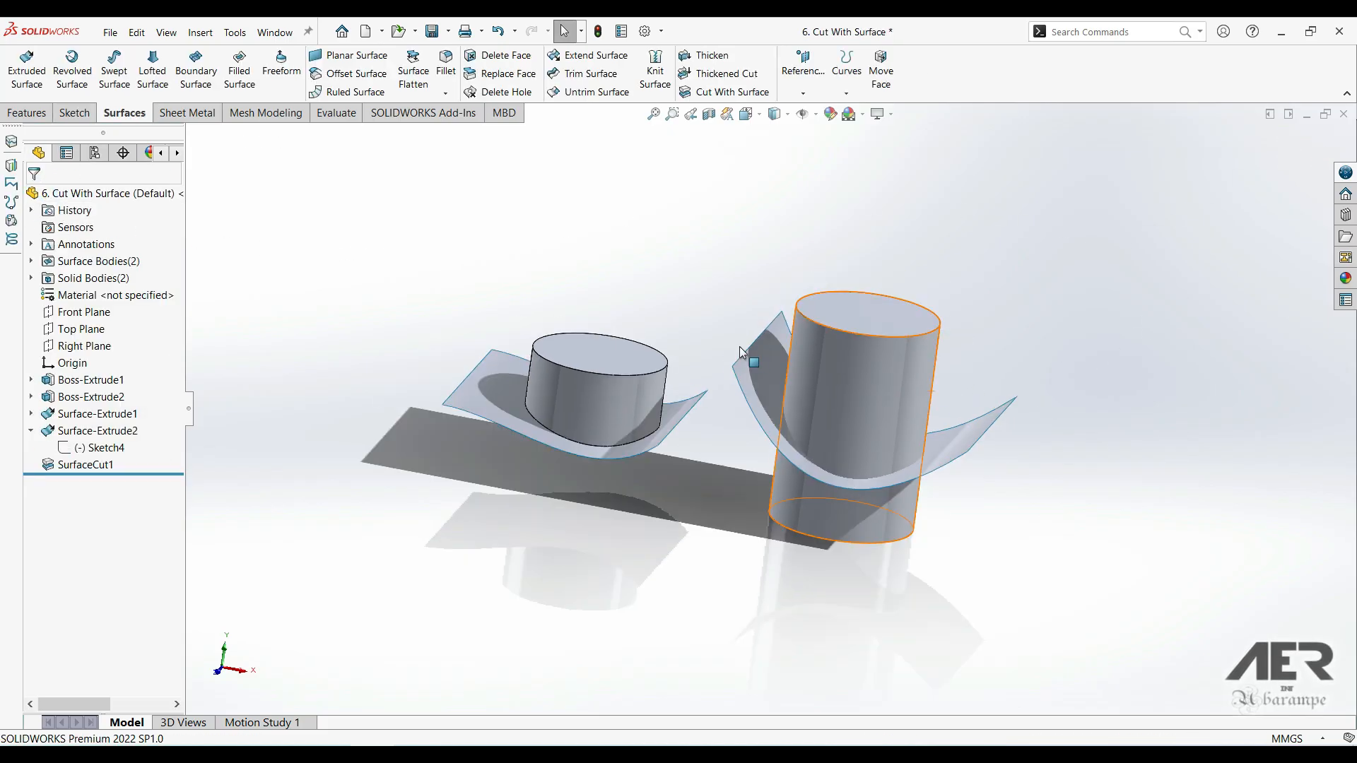
- Cut the tall cylinder with Surface-Extrude2, removing the part above the surface, and examine the cut from several angles
click(711, 93)
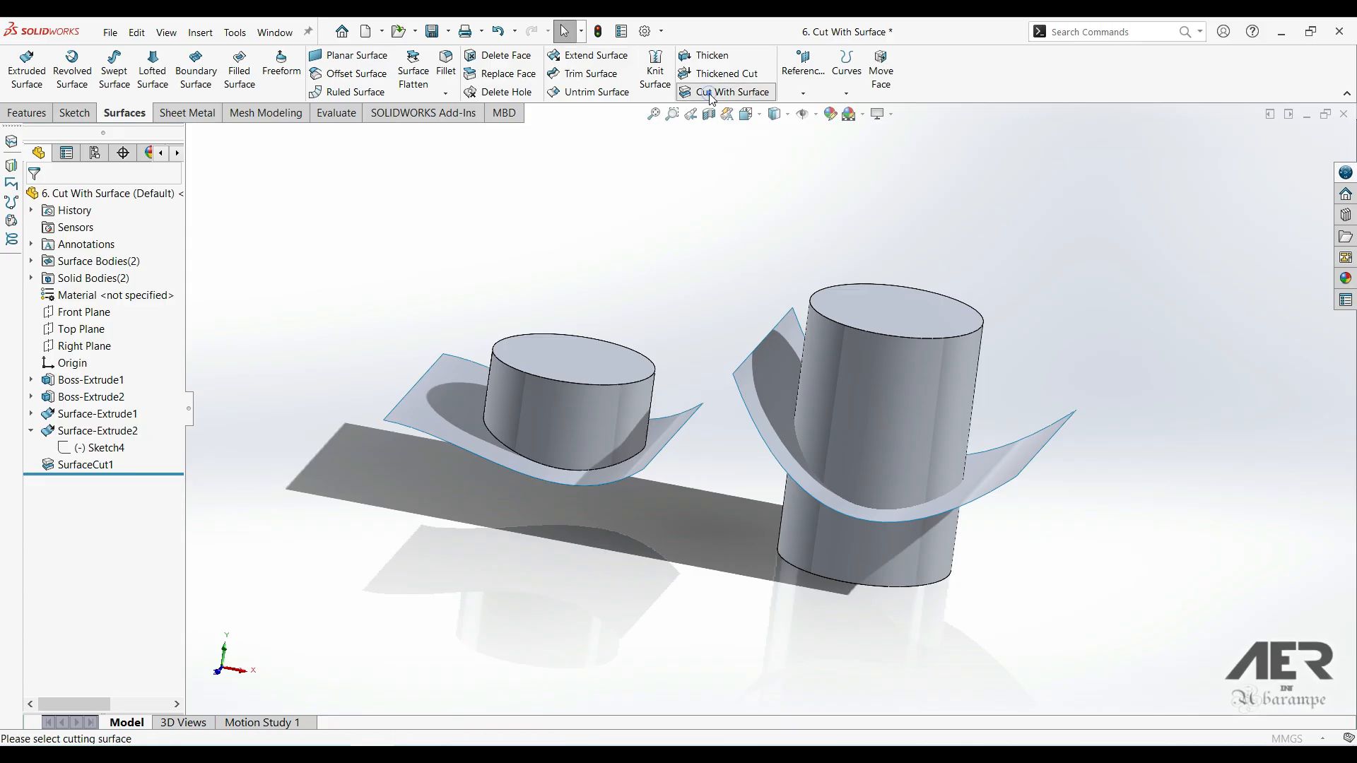
click(772, 390)
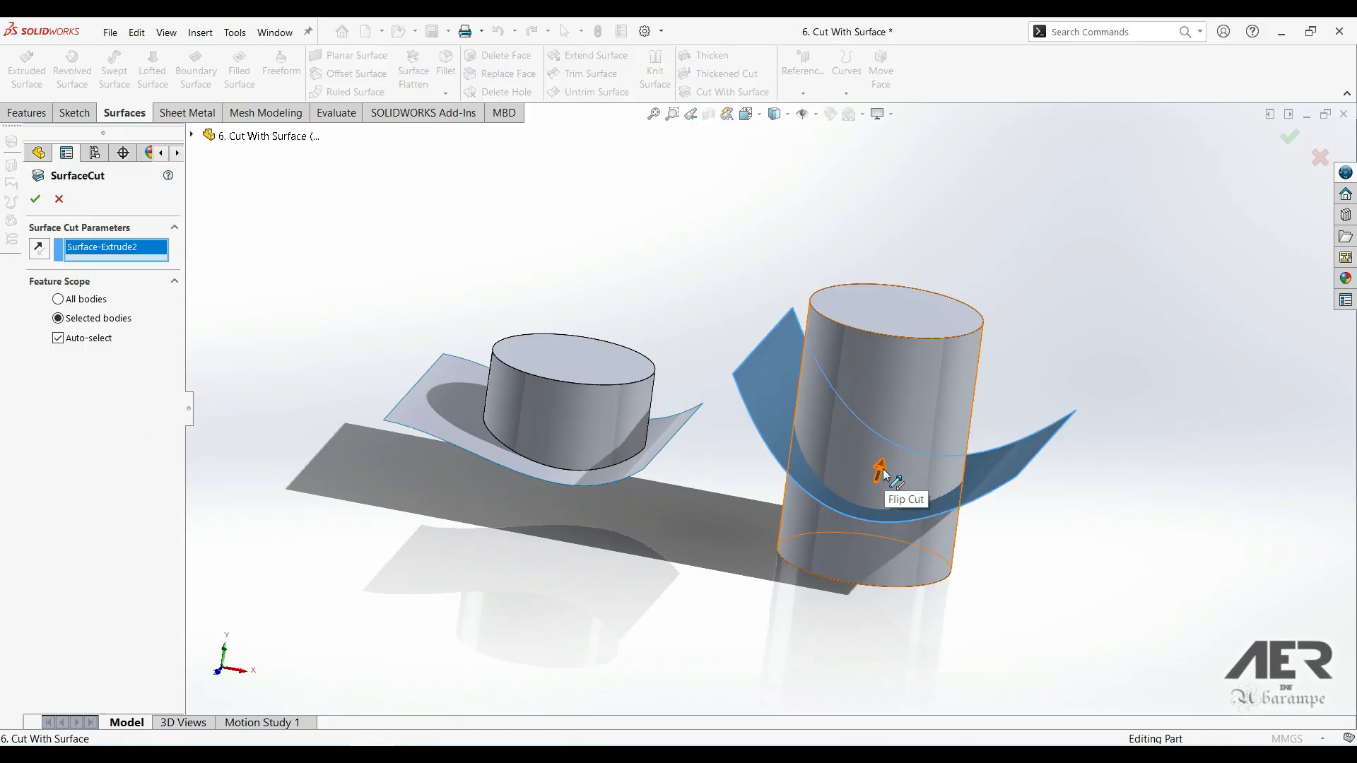
click(36, 198)
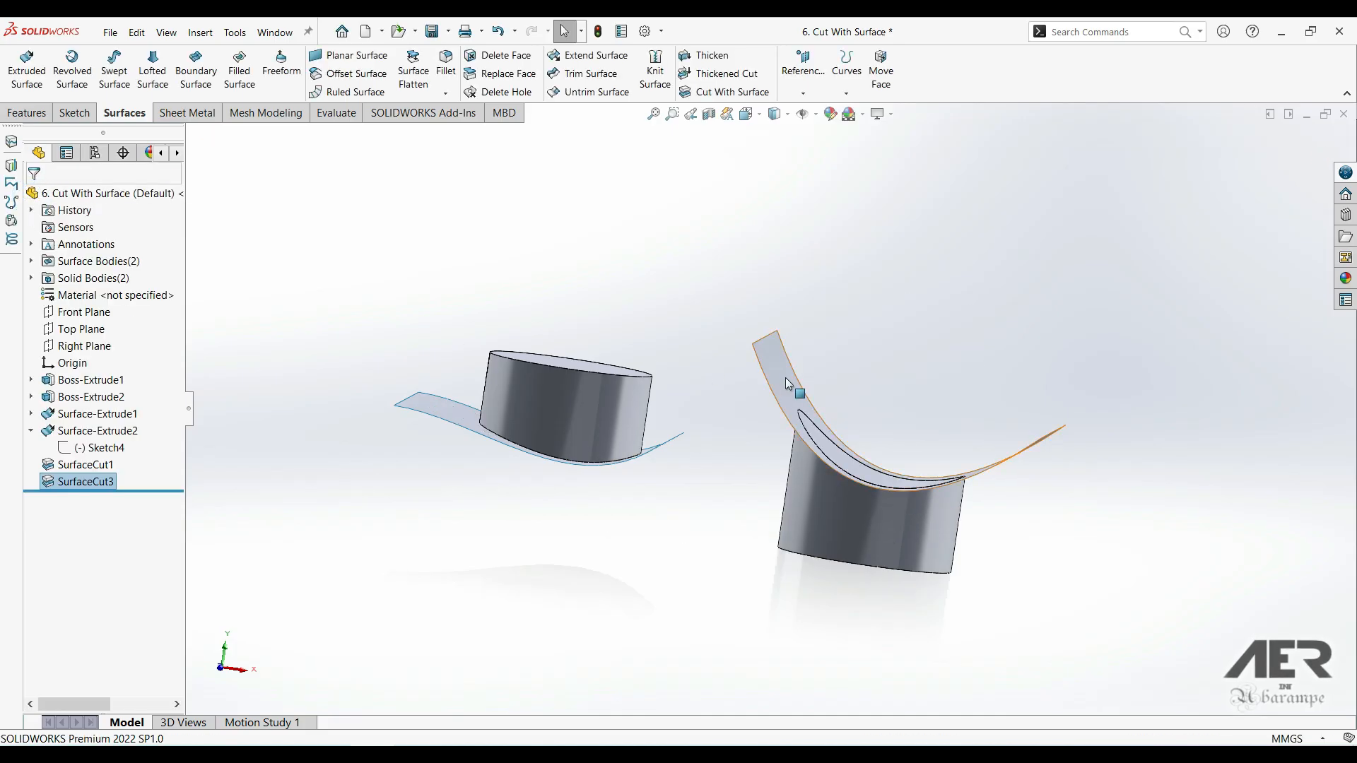
middle_drag(787, 380, 752, 472)
middle_drag(949, 439, 830, 508)
middle_drag(712, 421, 730, 401)
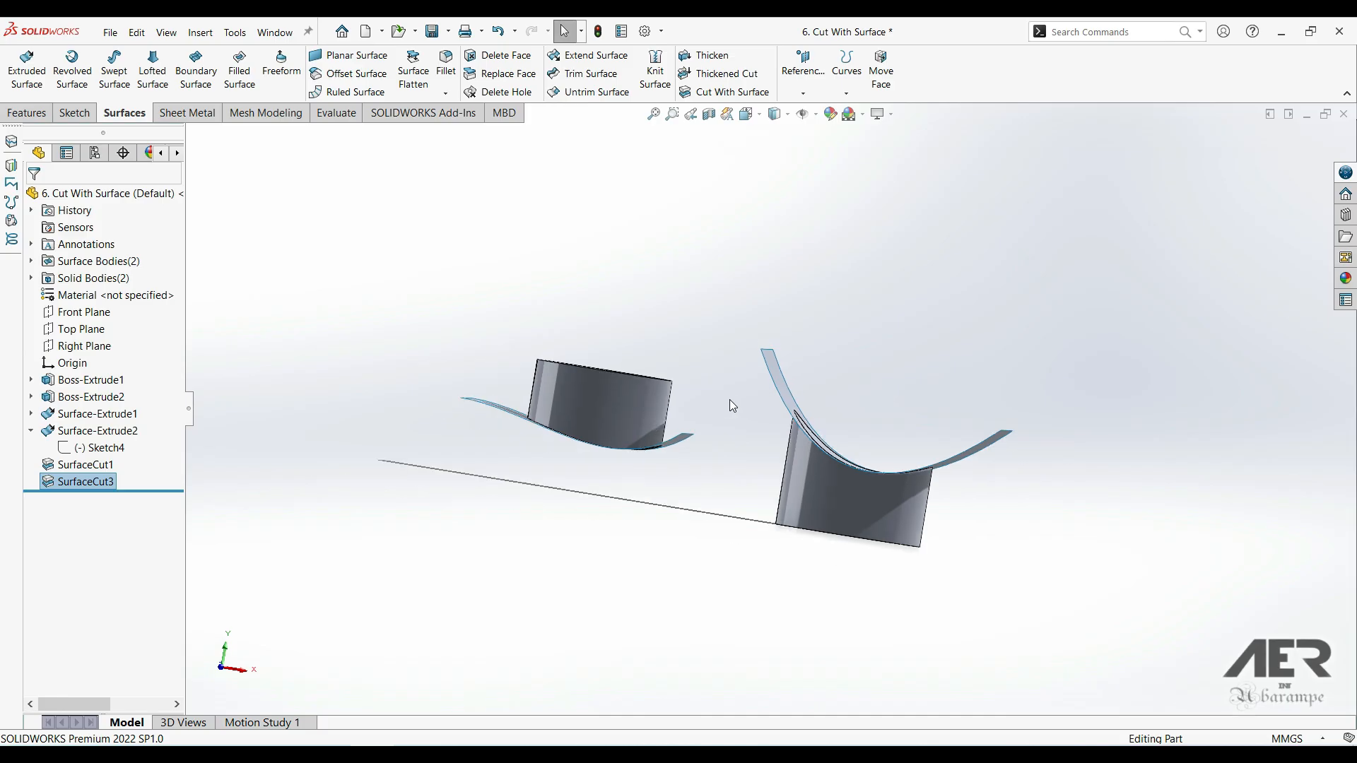
middle_drag(678, 481, 689, 304)
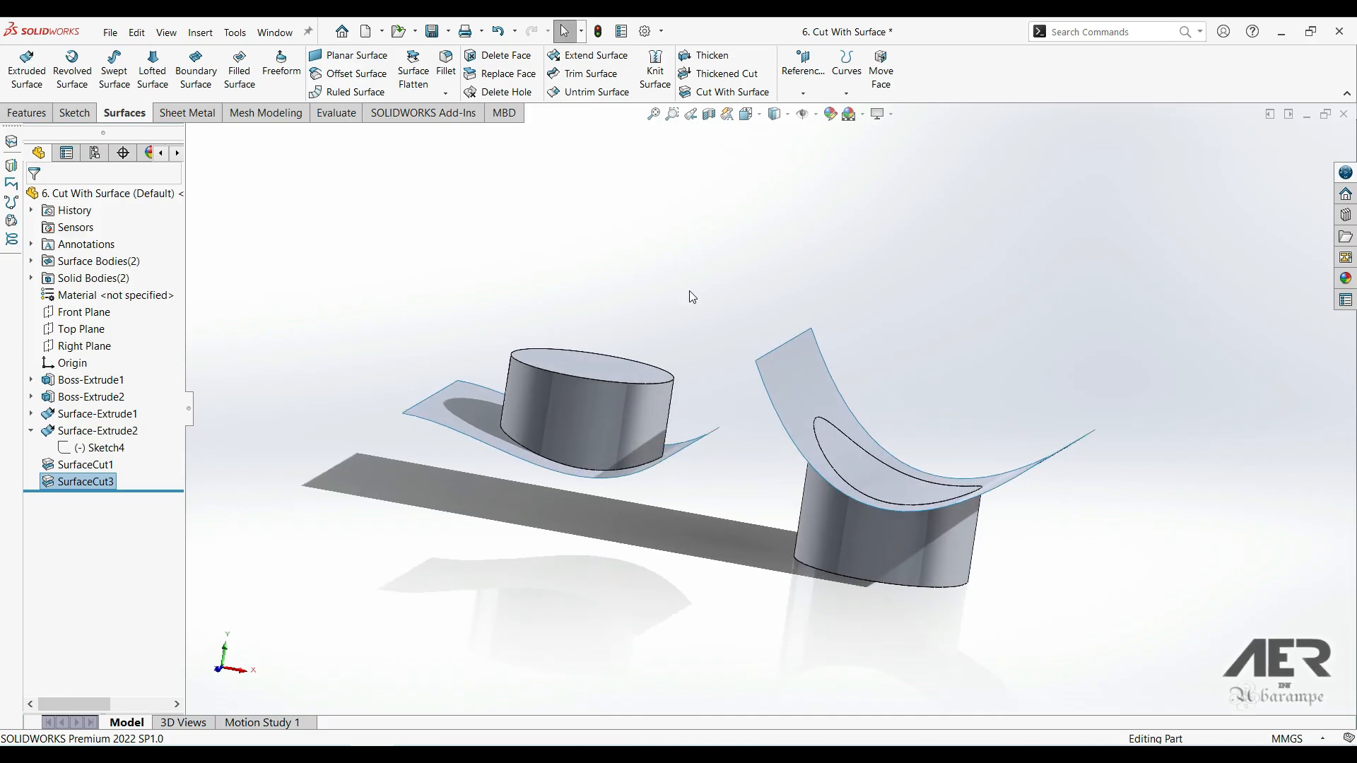
- Sketch a six-point wavy spline on the Front Plane that passes through both cylinders and extends beyond their outer sides
click(71, 317)
click(81, 296)
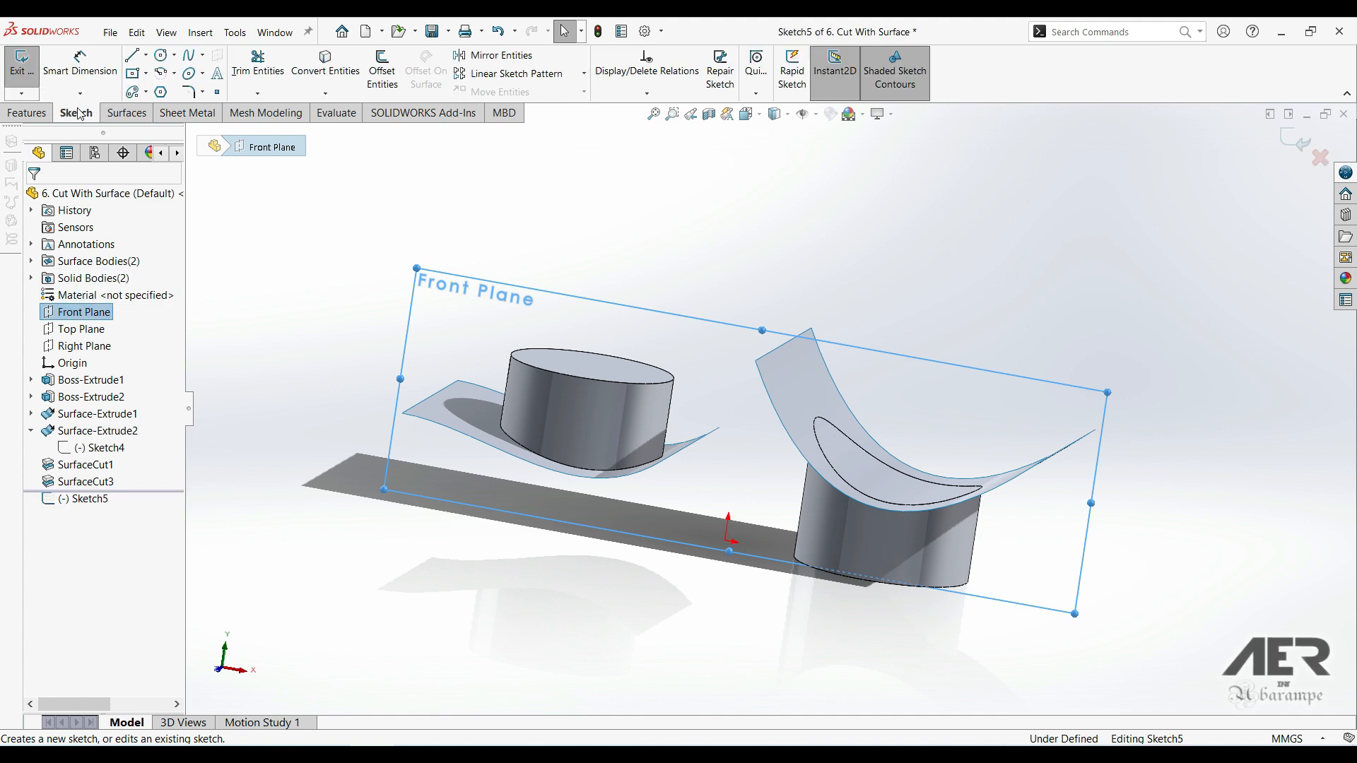
click(188, 61)
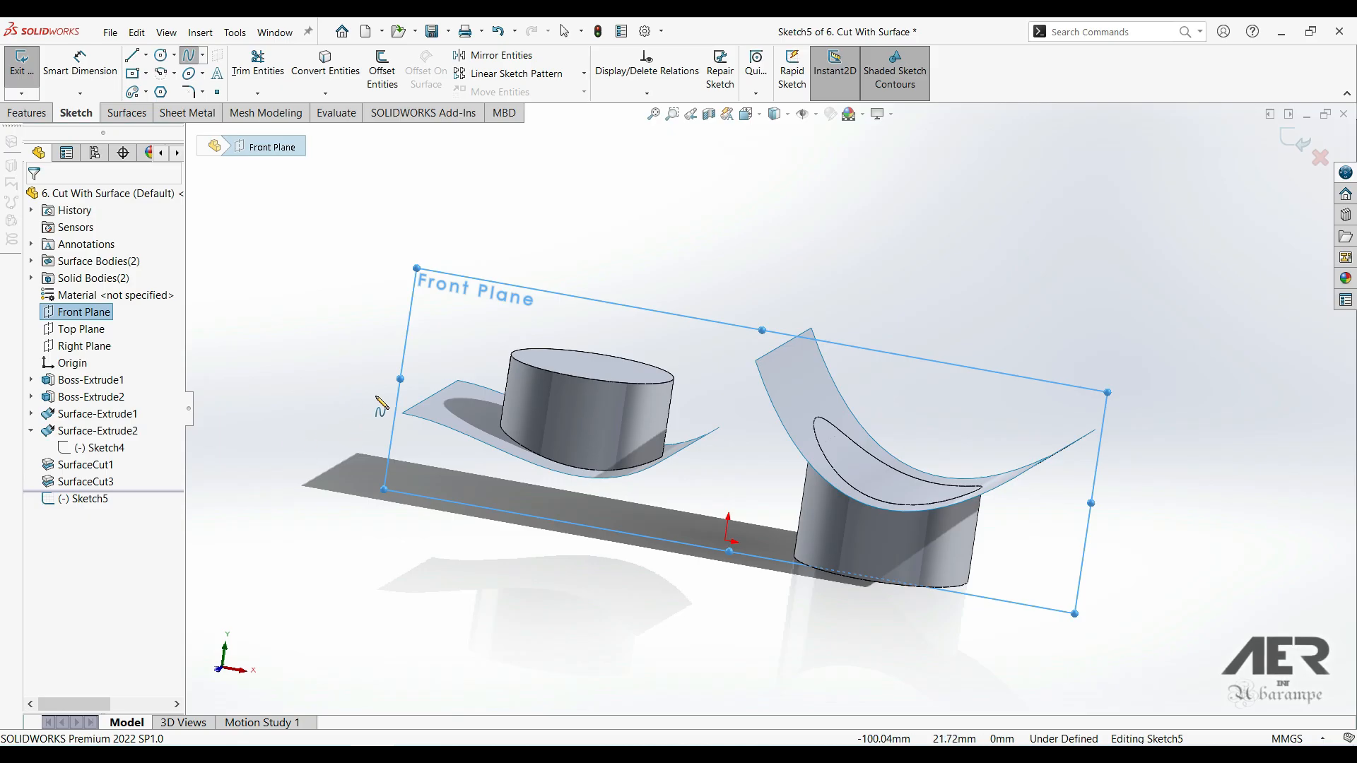
click(477, 360)
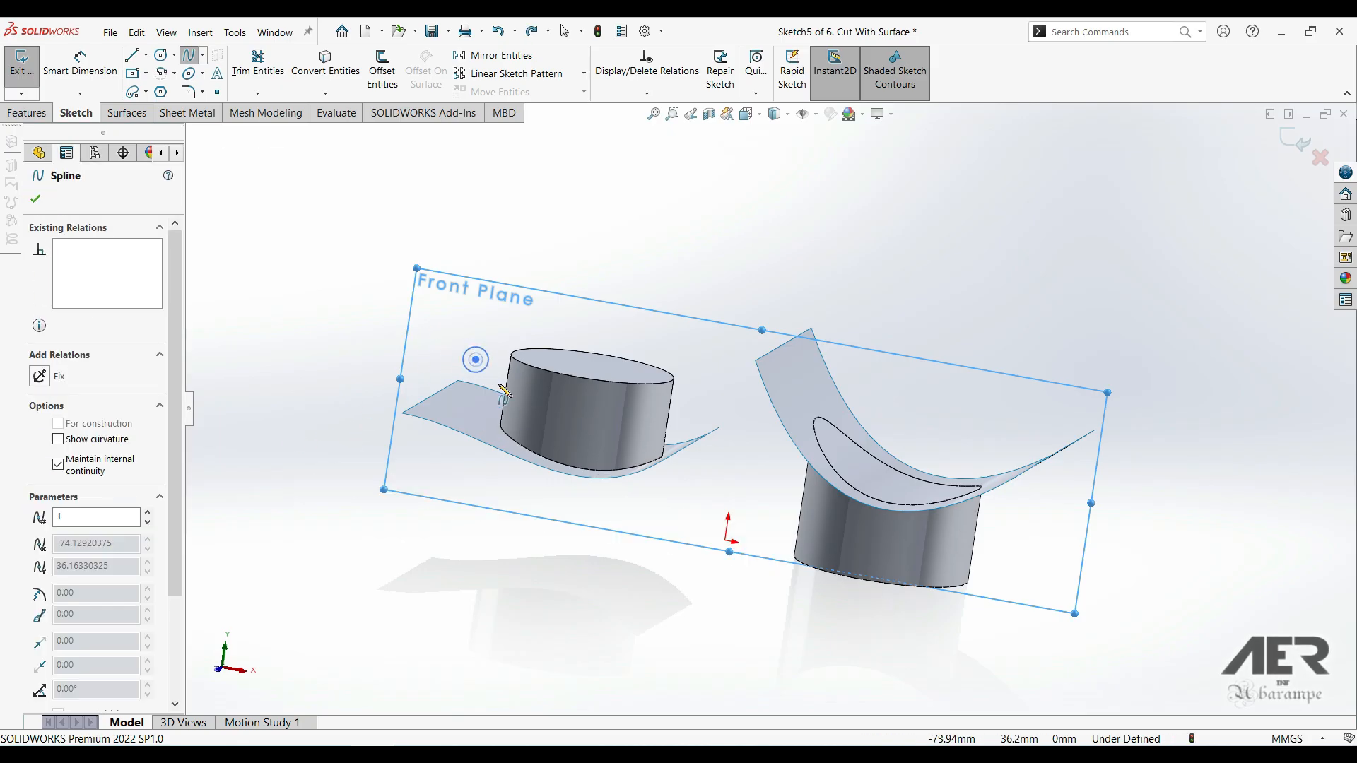
click(616, 424)
click(722, 410)
click(777, 482)
click(883, 538)
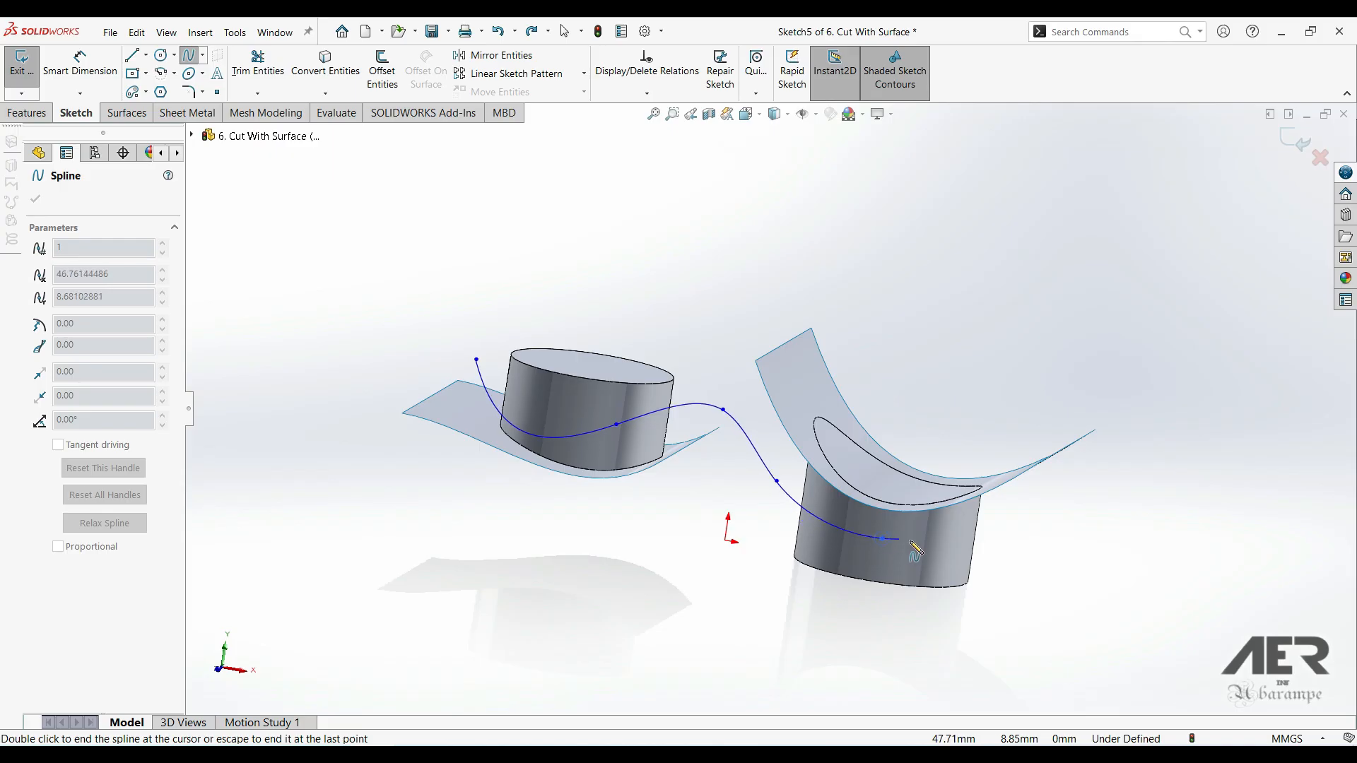
double_click(1060, 546)
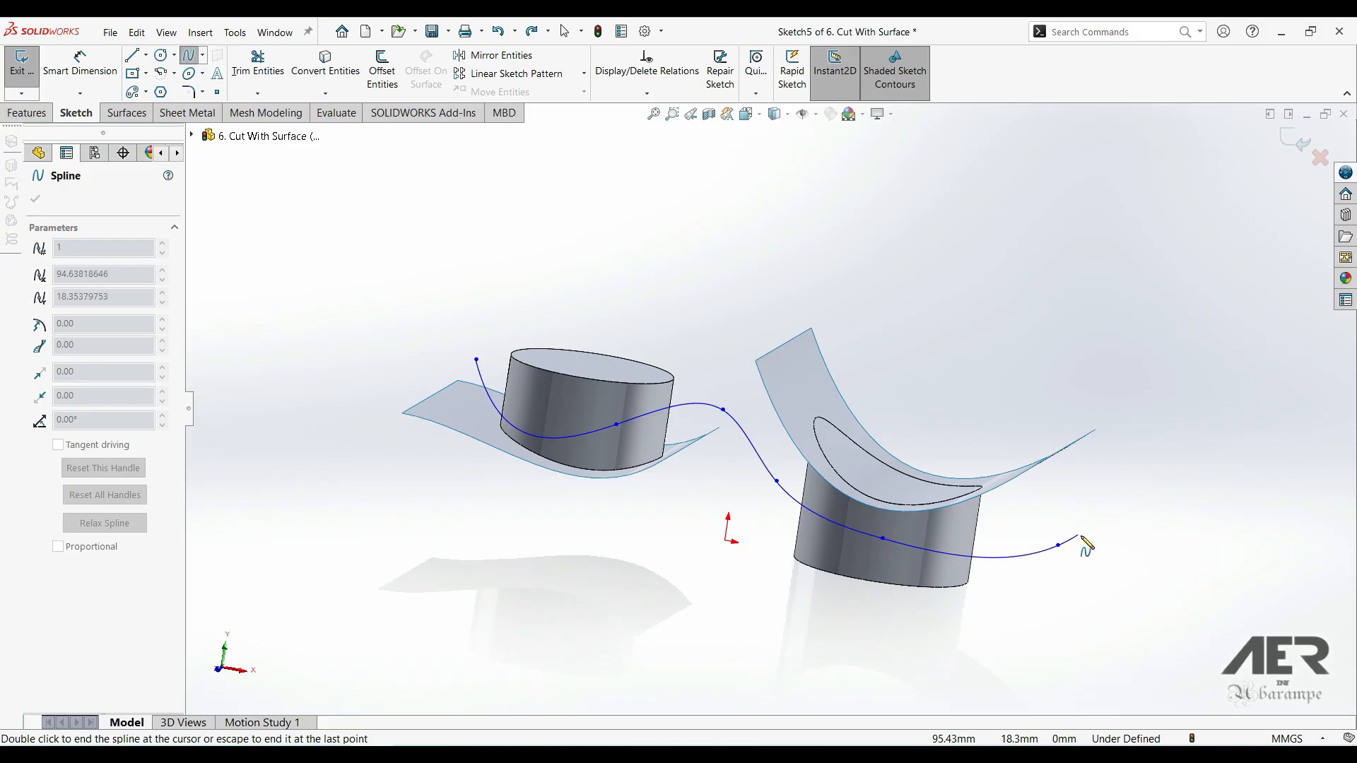
key(Escape)
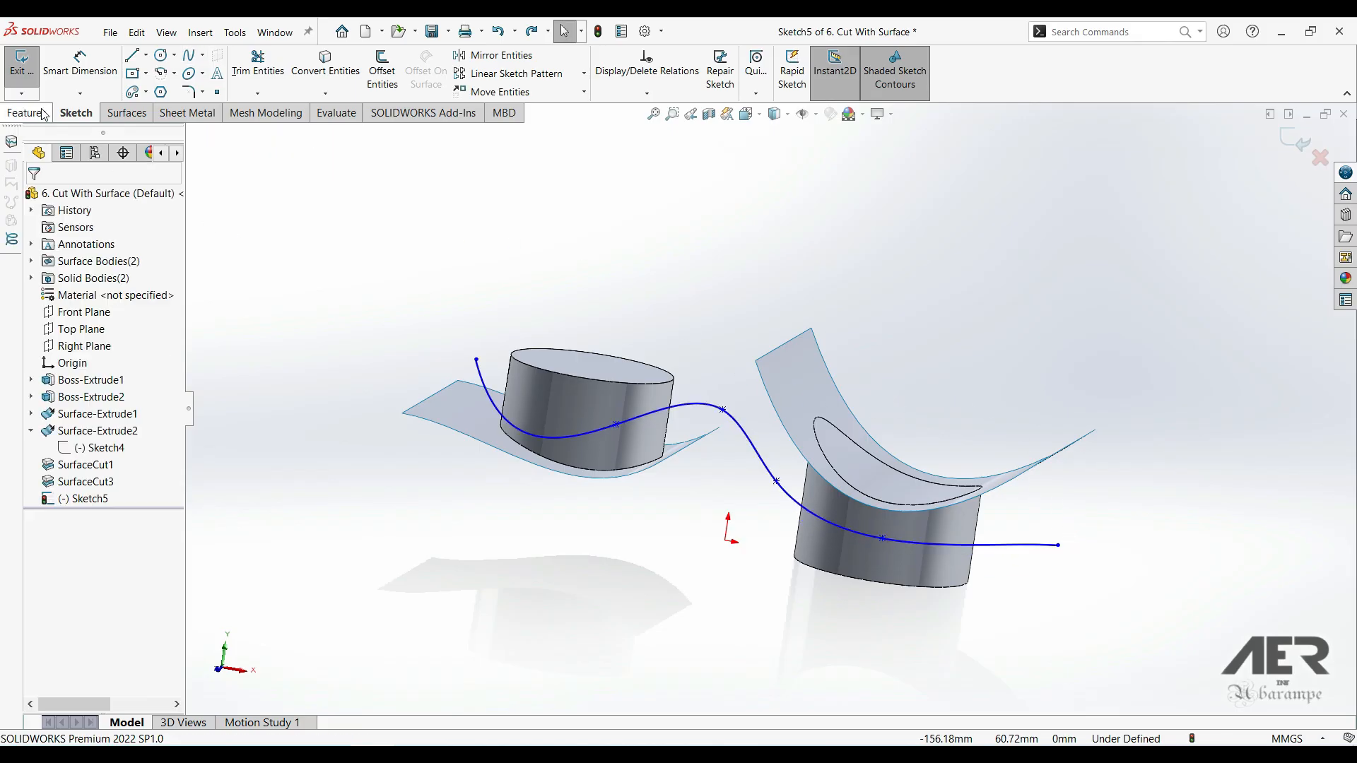
- Extrude the wavy spline as a surface with the Mid Plane end condition and a depth of 90 mm
click(118, 114)
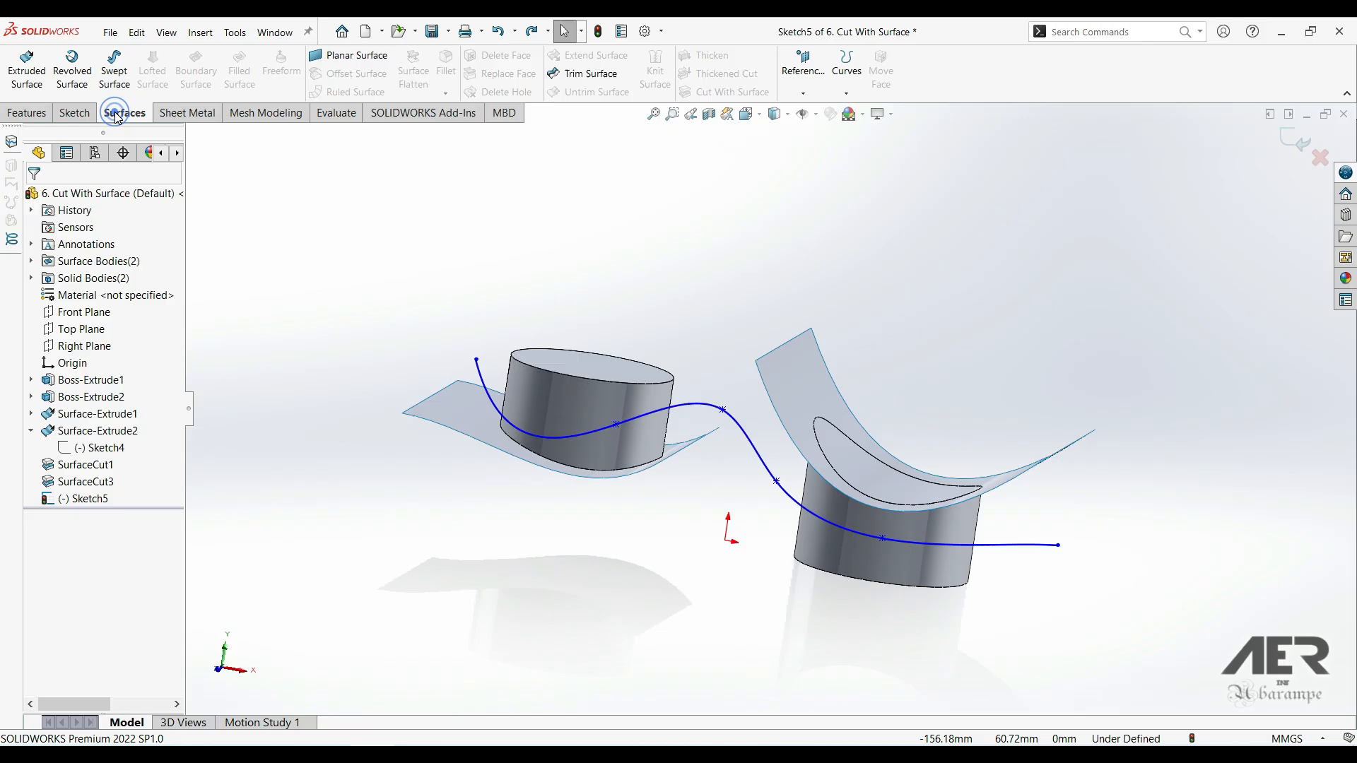
click(38, 79)
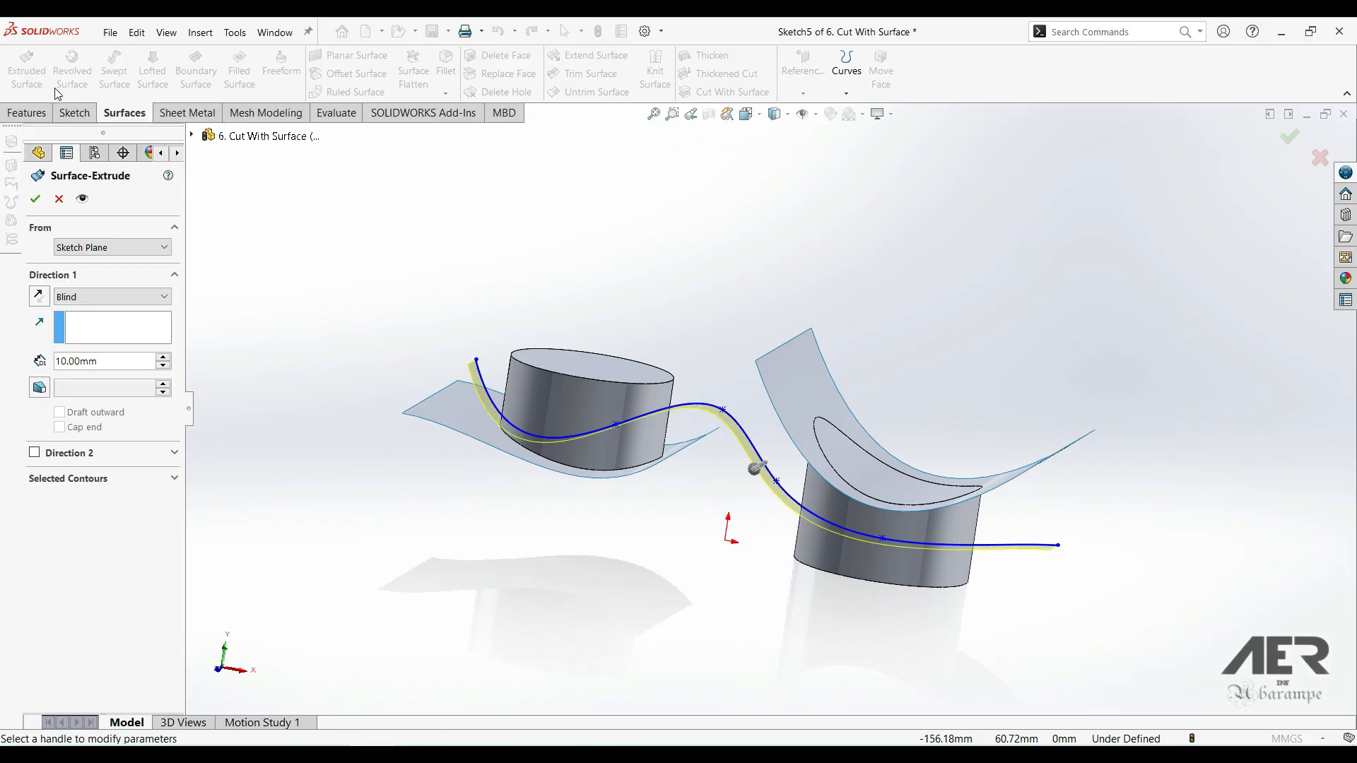
click(94, 297)
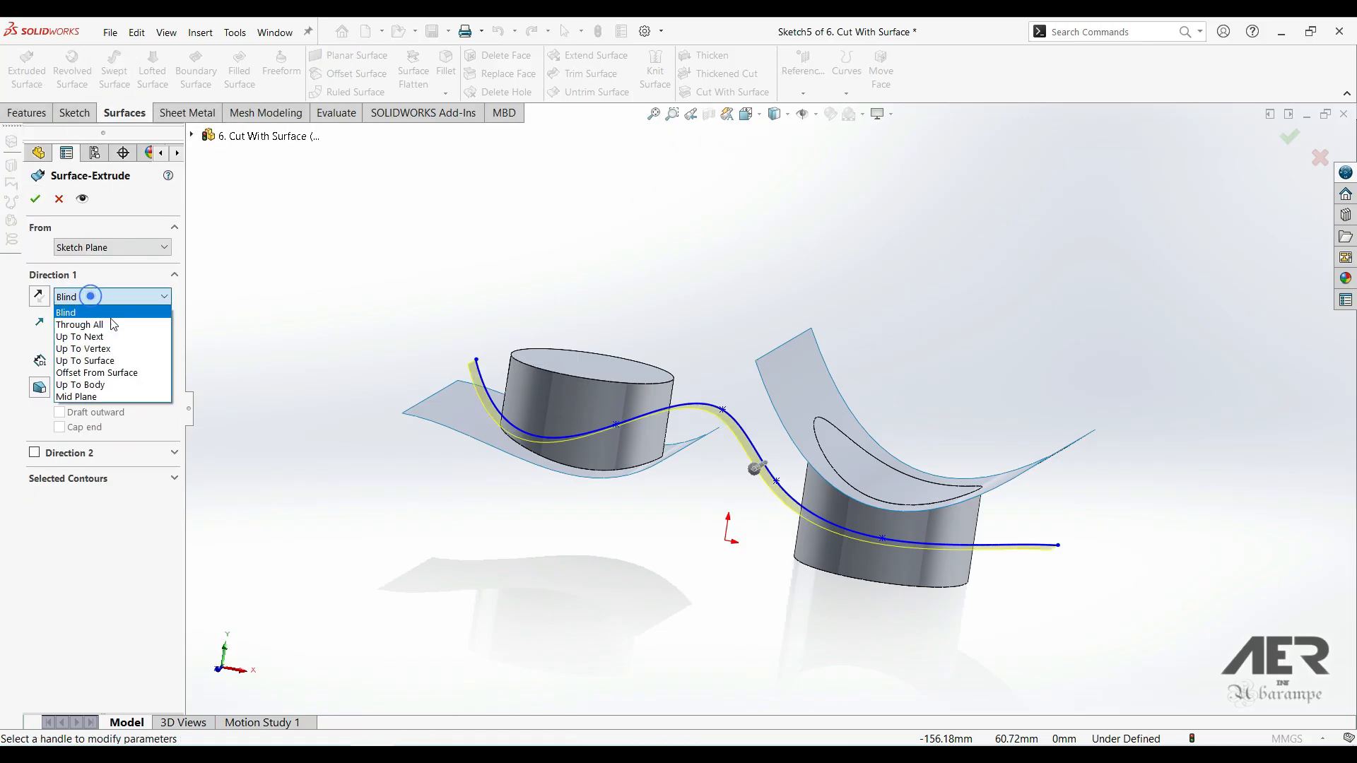
click(113, 397)
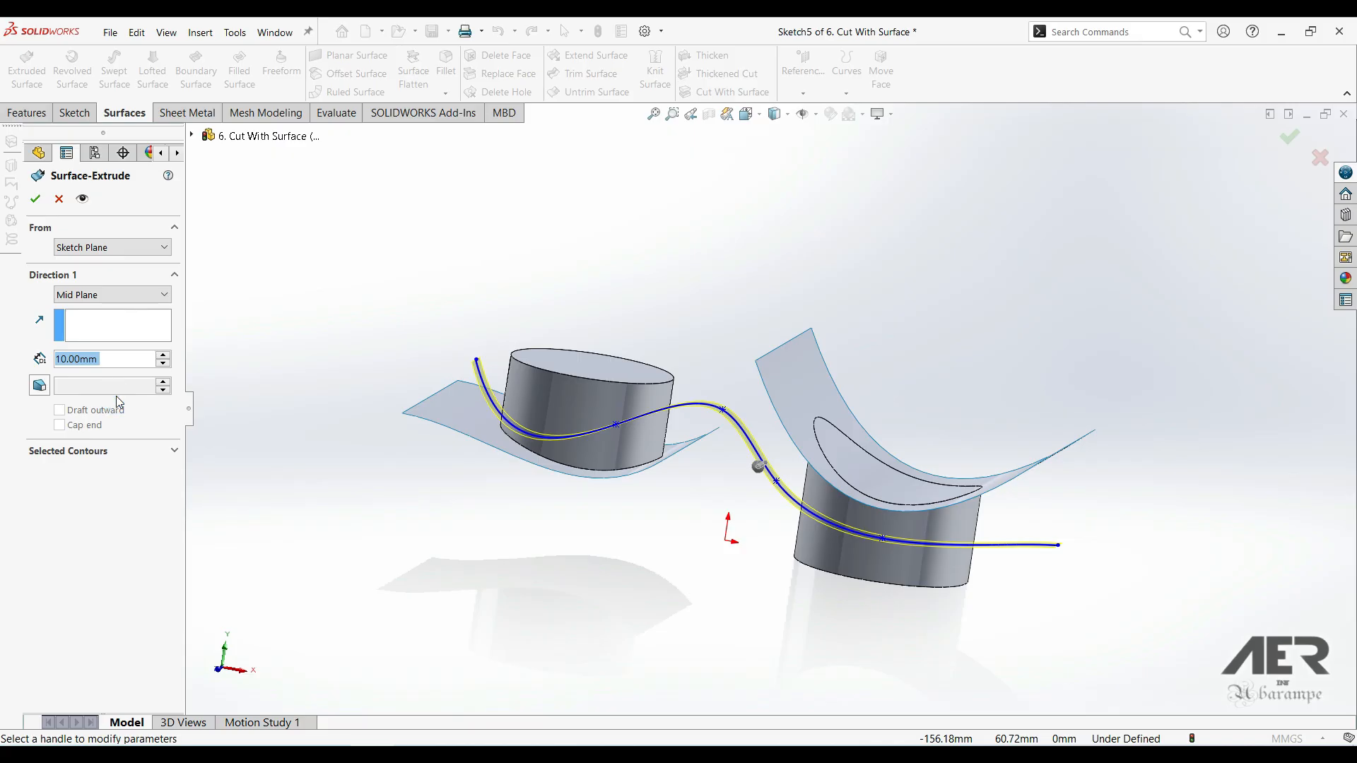
middle_drag(689, 453, 660, 515)
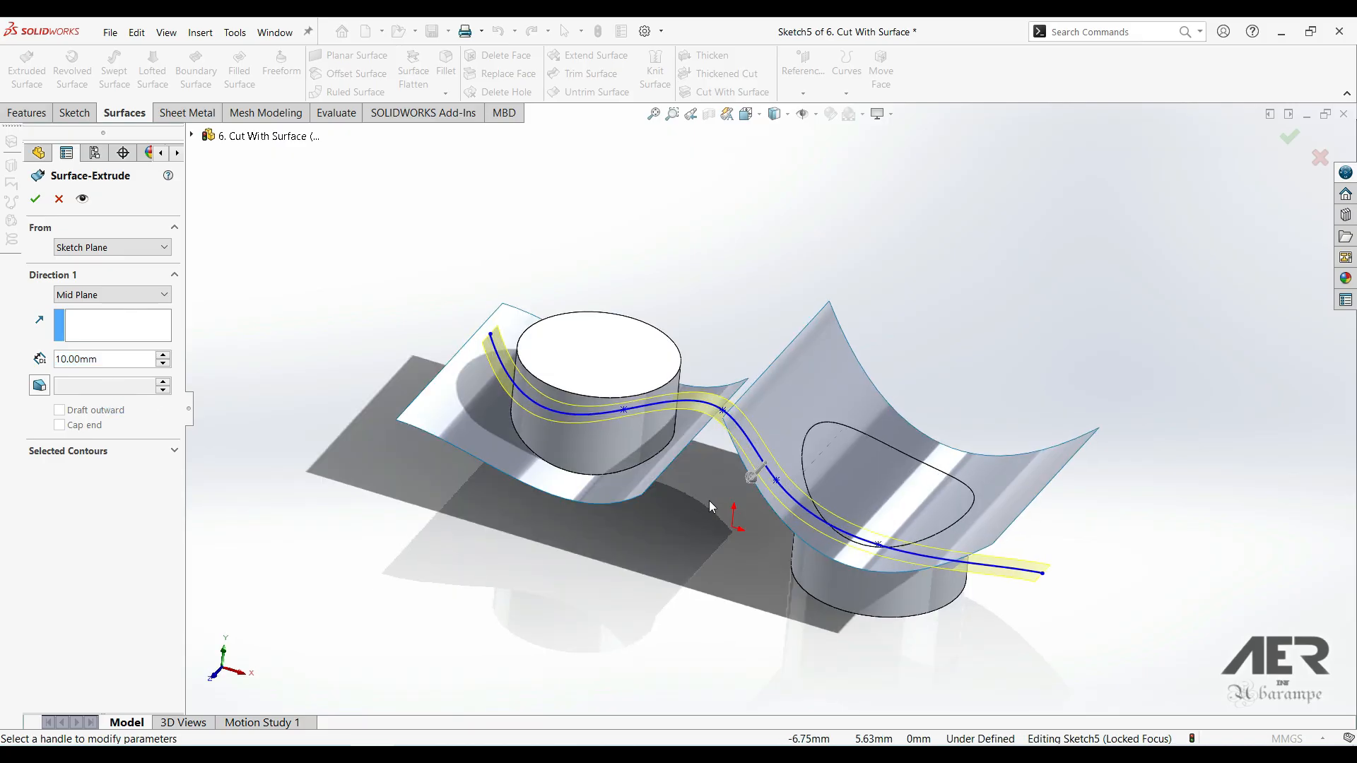
click(165, 354)
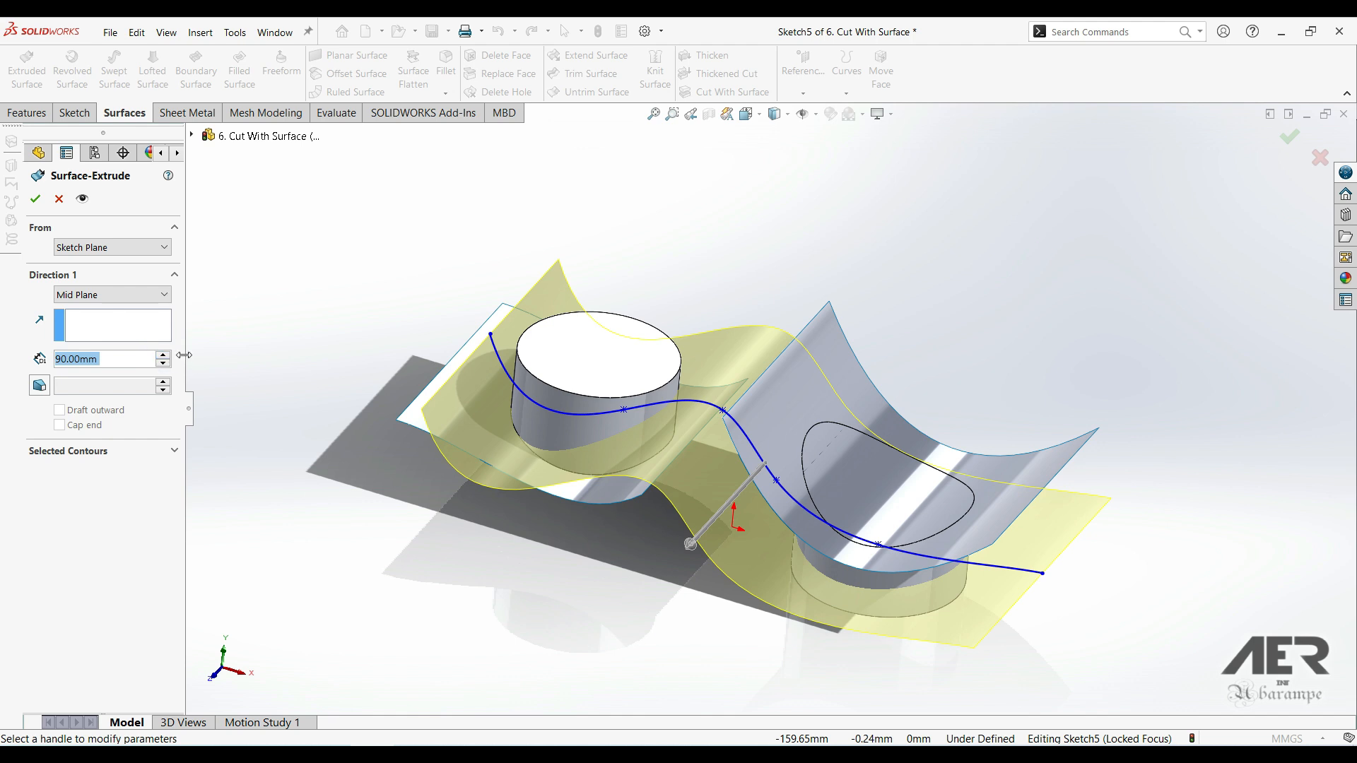
click(39, 200)
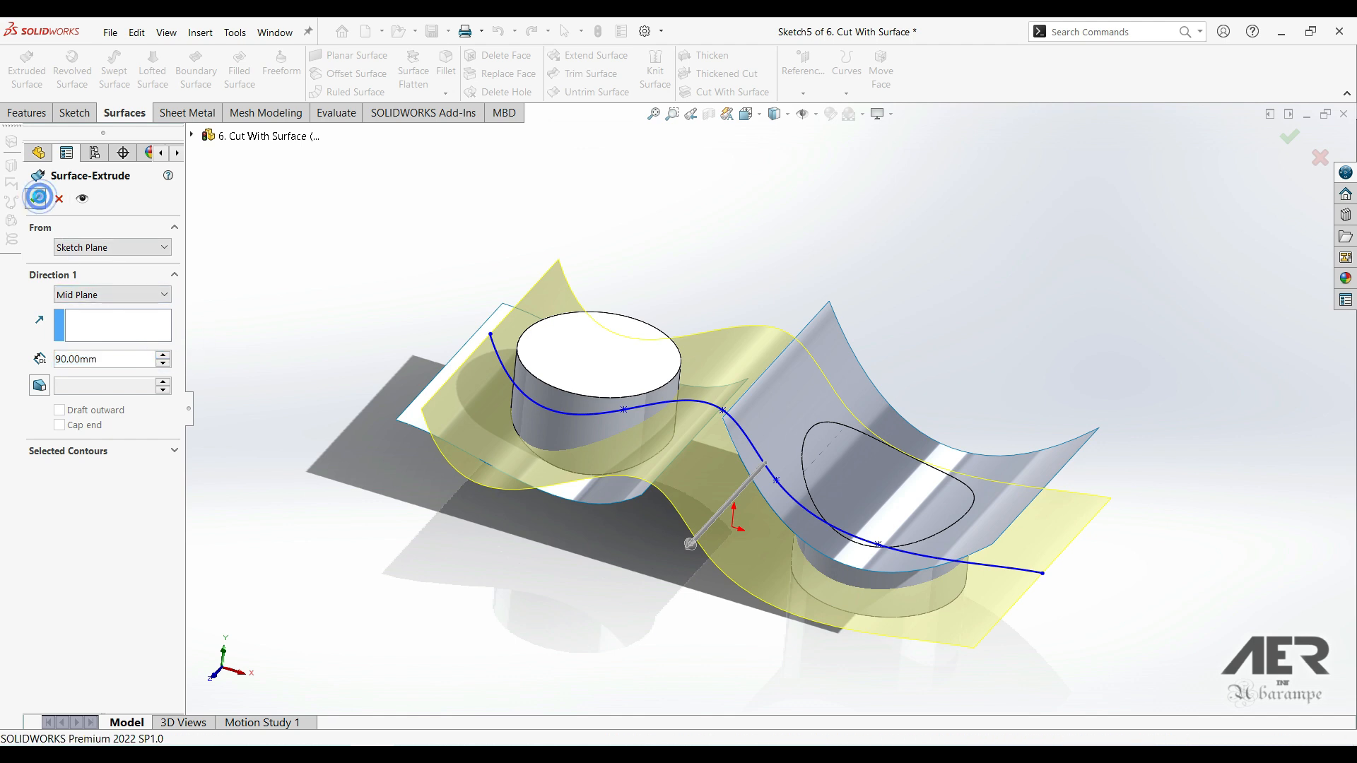
- Cut with Surface-Extrude3, turning off Auto-select and limiting the feature scope to the already cut tall cylinder (SurfaceCut3)
middle_drag(610, 540, 560, 448)
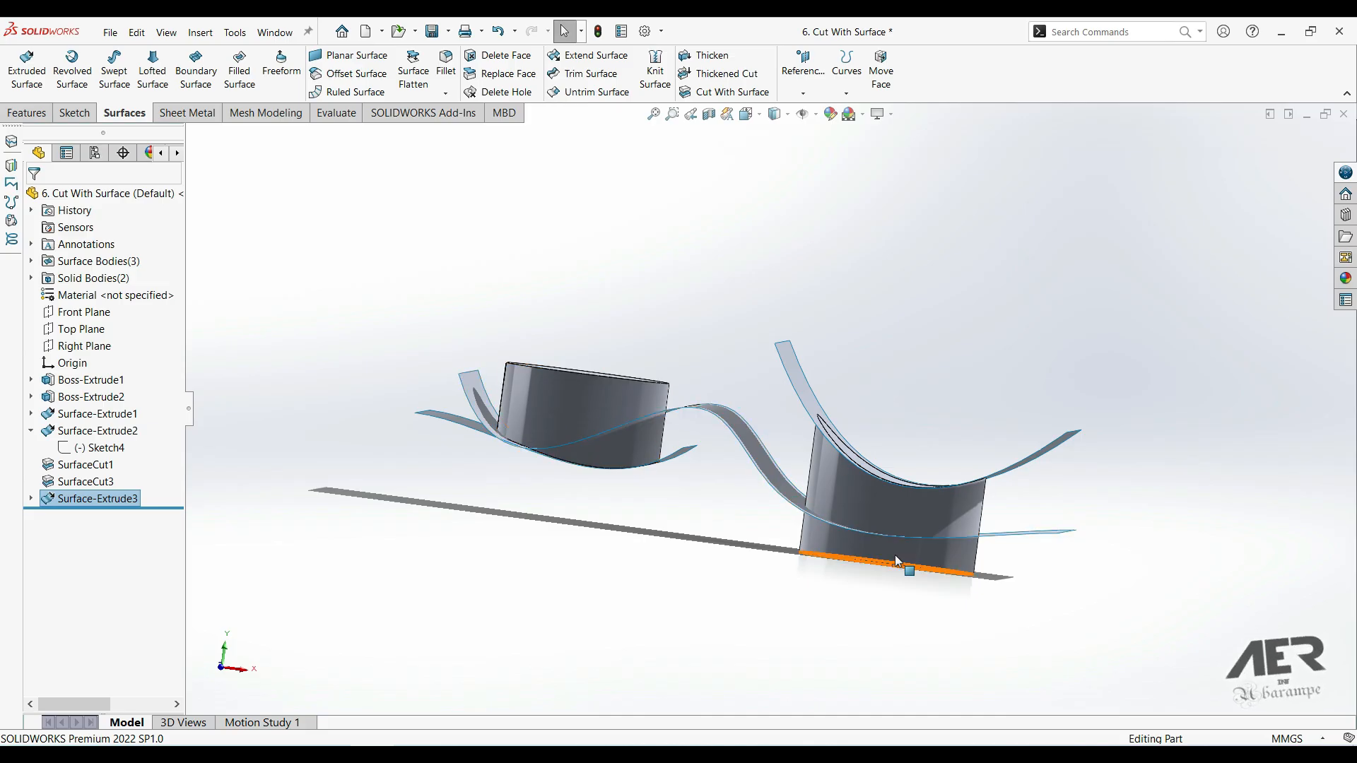
mouse_move(870, 524)
middle_down()
mouse_move(854, 525)
mouse_move(866, 527)
middle_up()
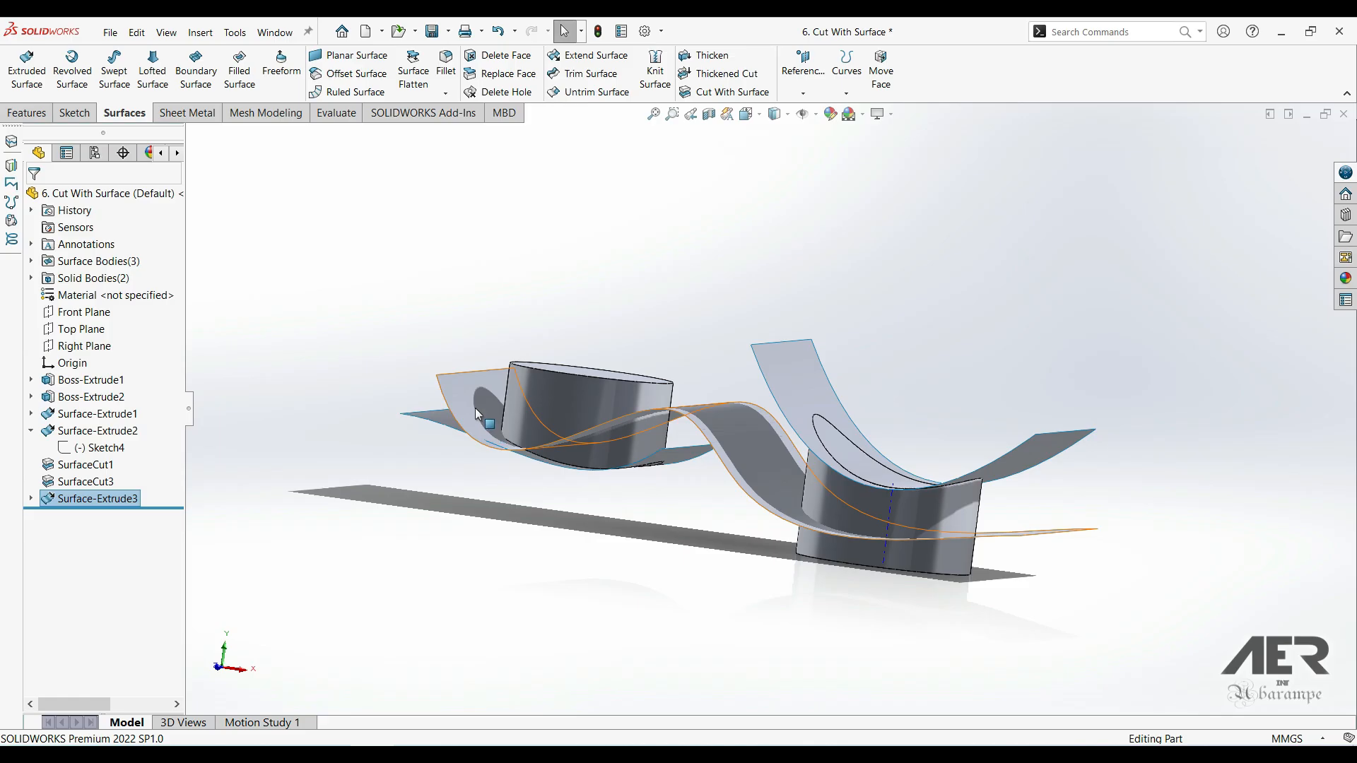
click(722, 96)
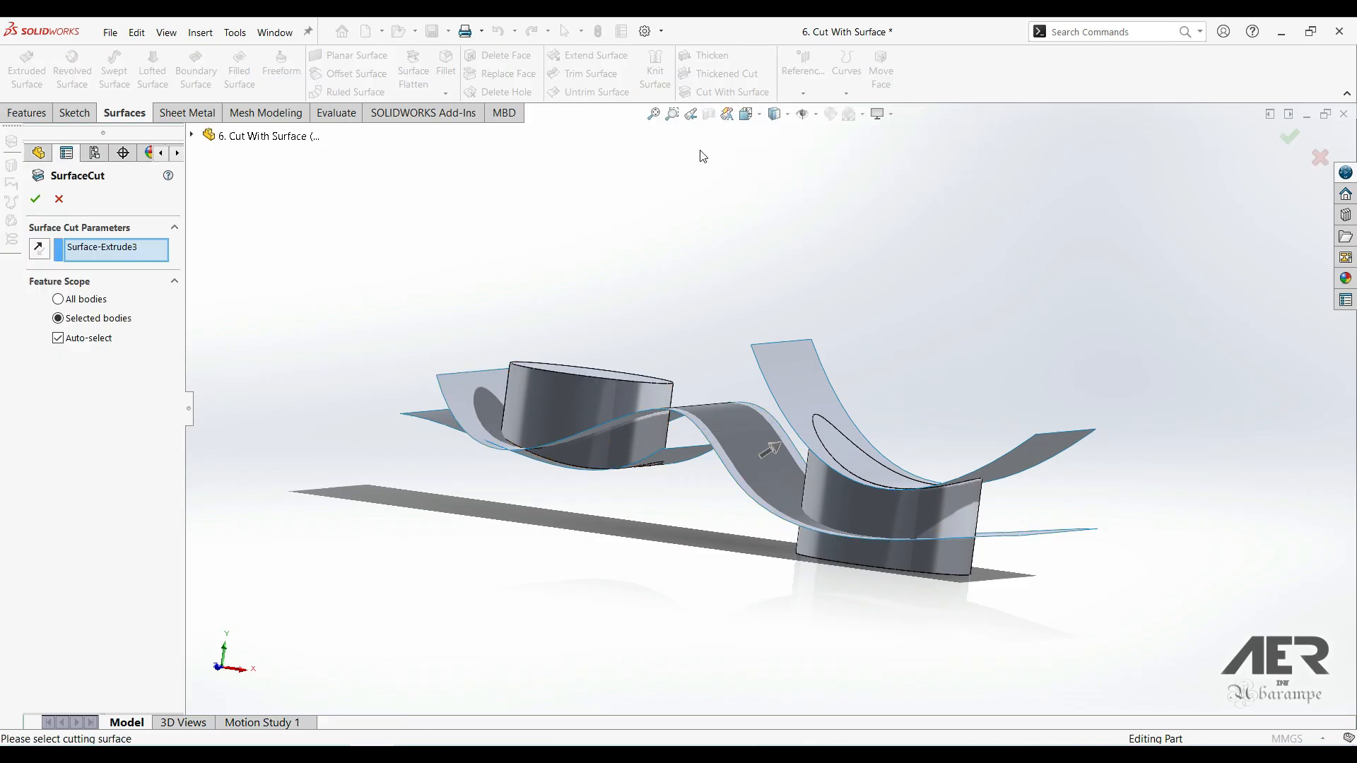
click(71, 254)
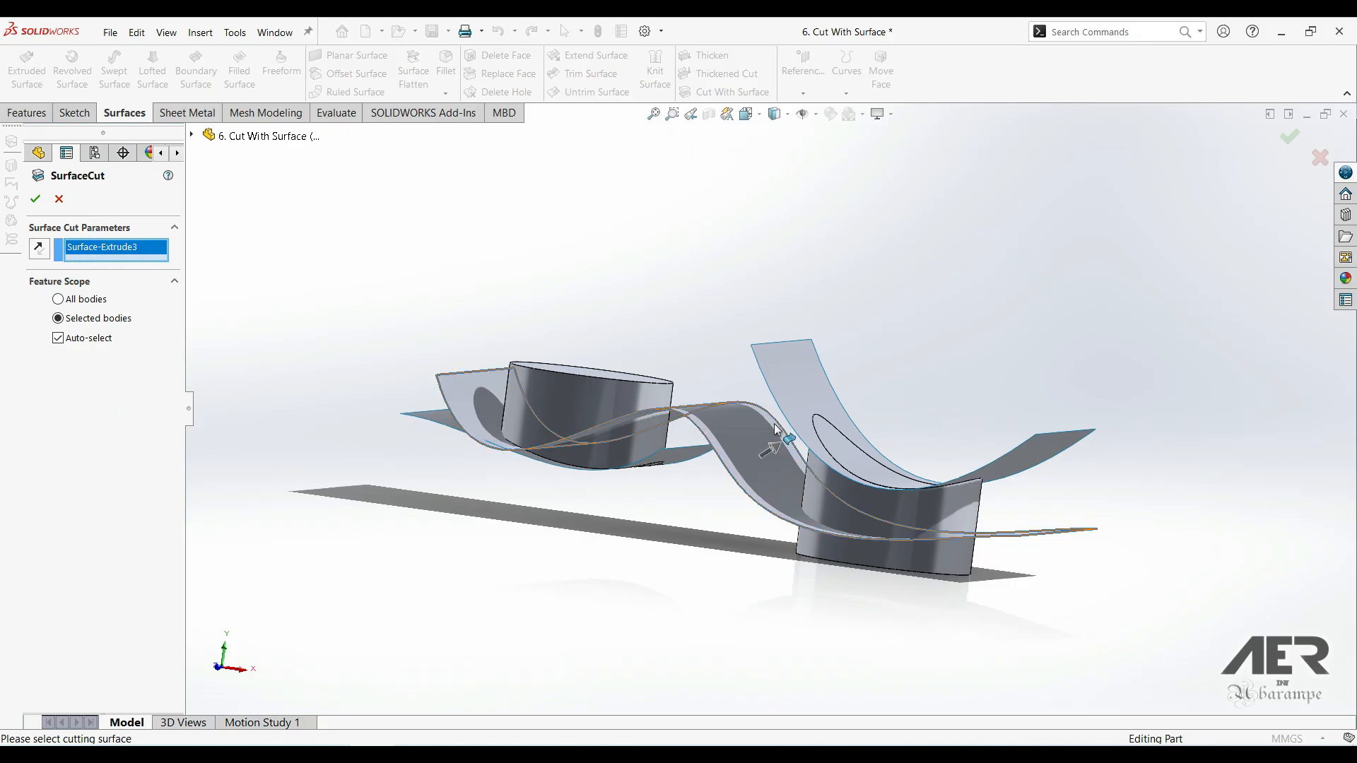
middle_drag(775, 424, 843, 446)
click(775, 452)
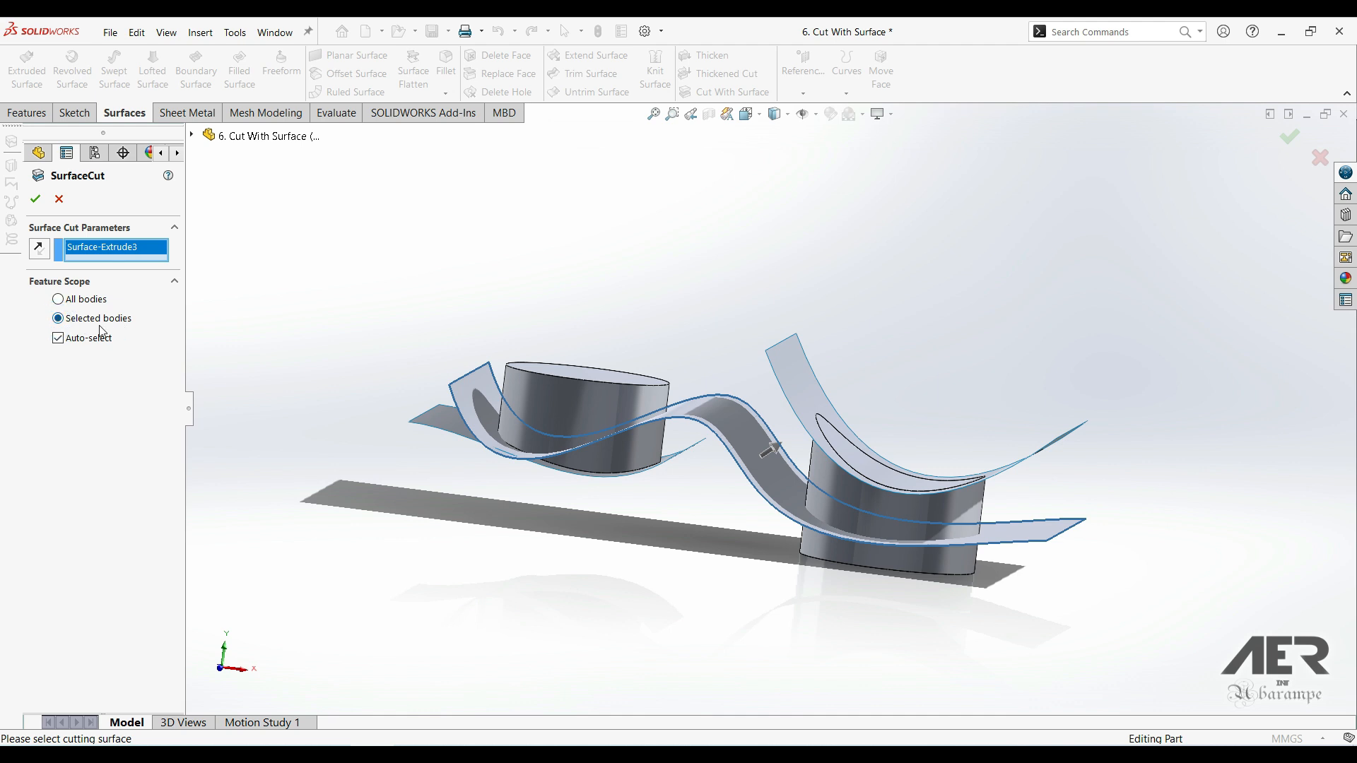
click(59, 338)
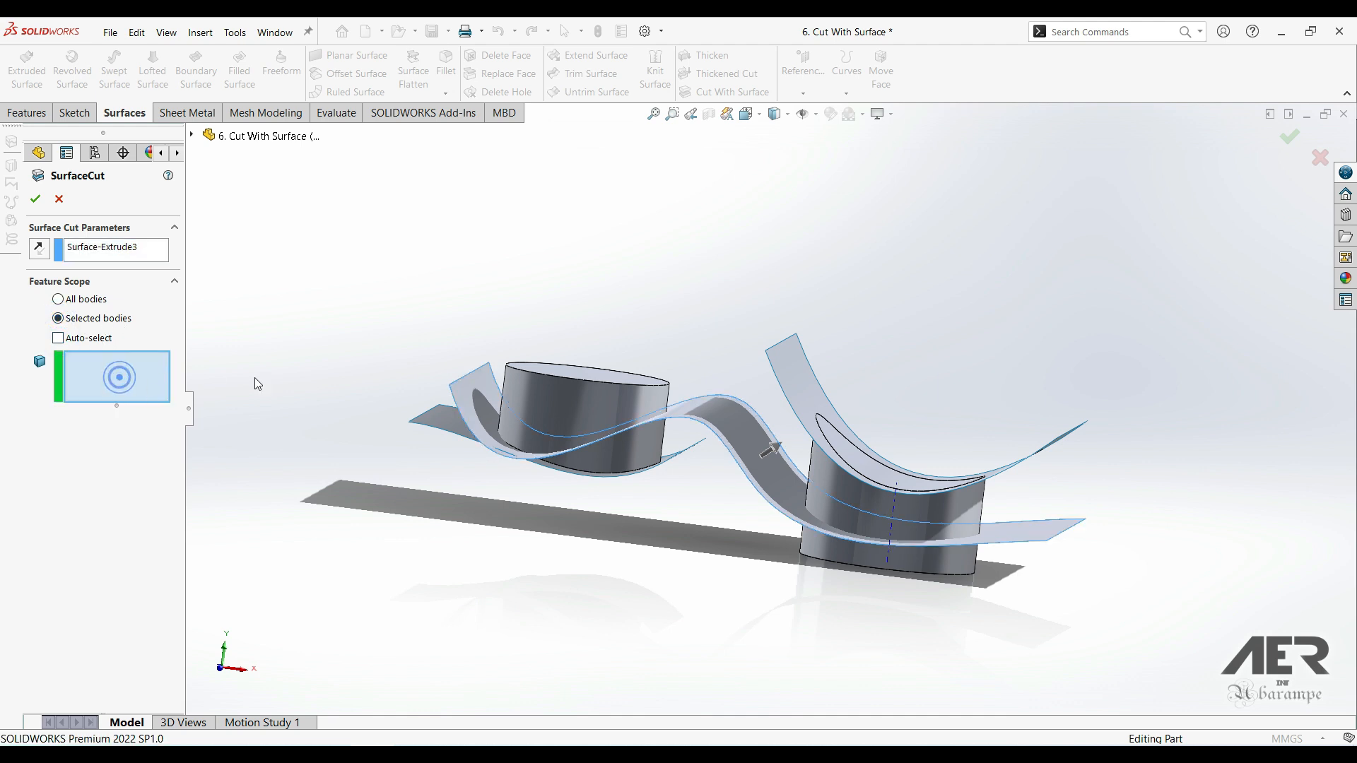
click(948, 518)
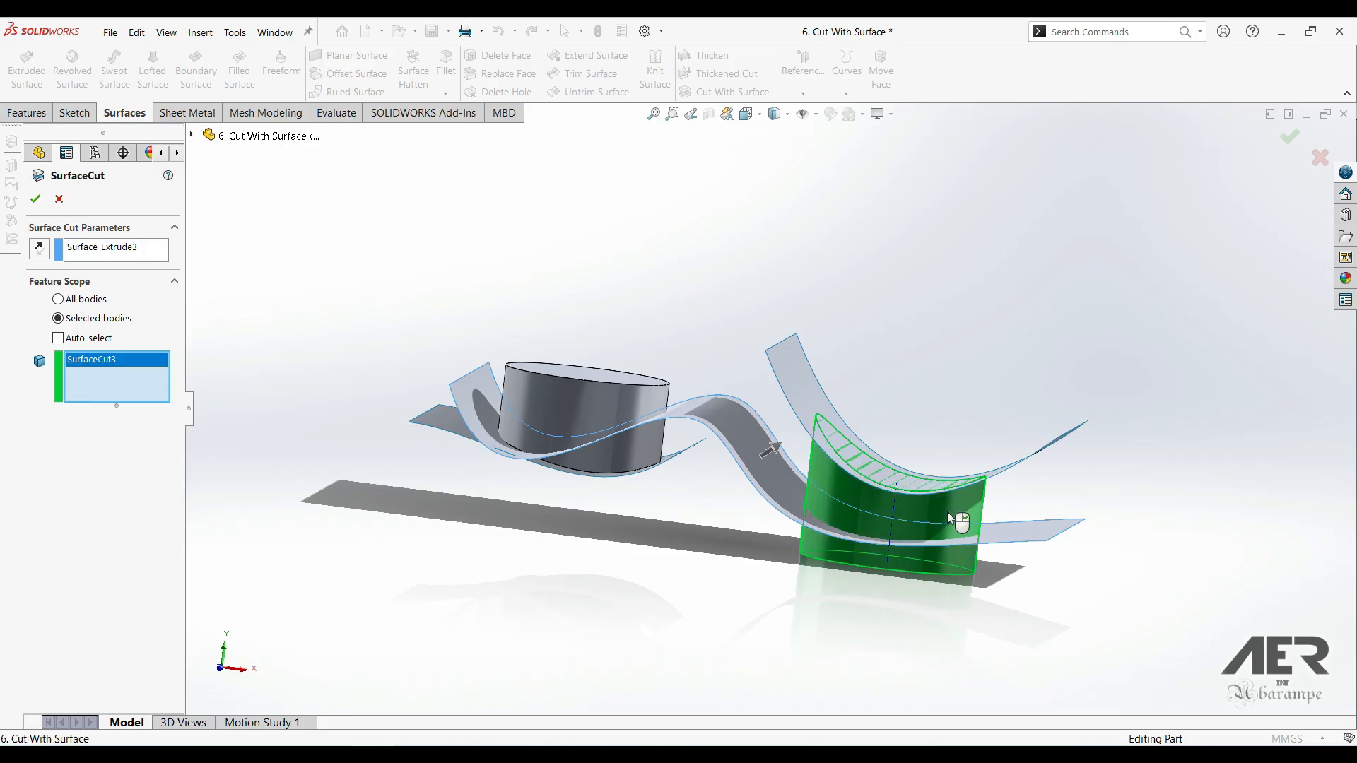
middle_drag(834, 546, 863, 516)
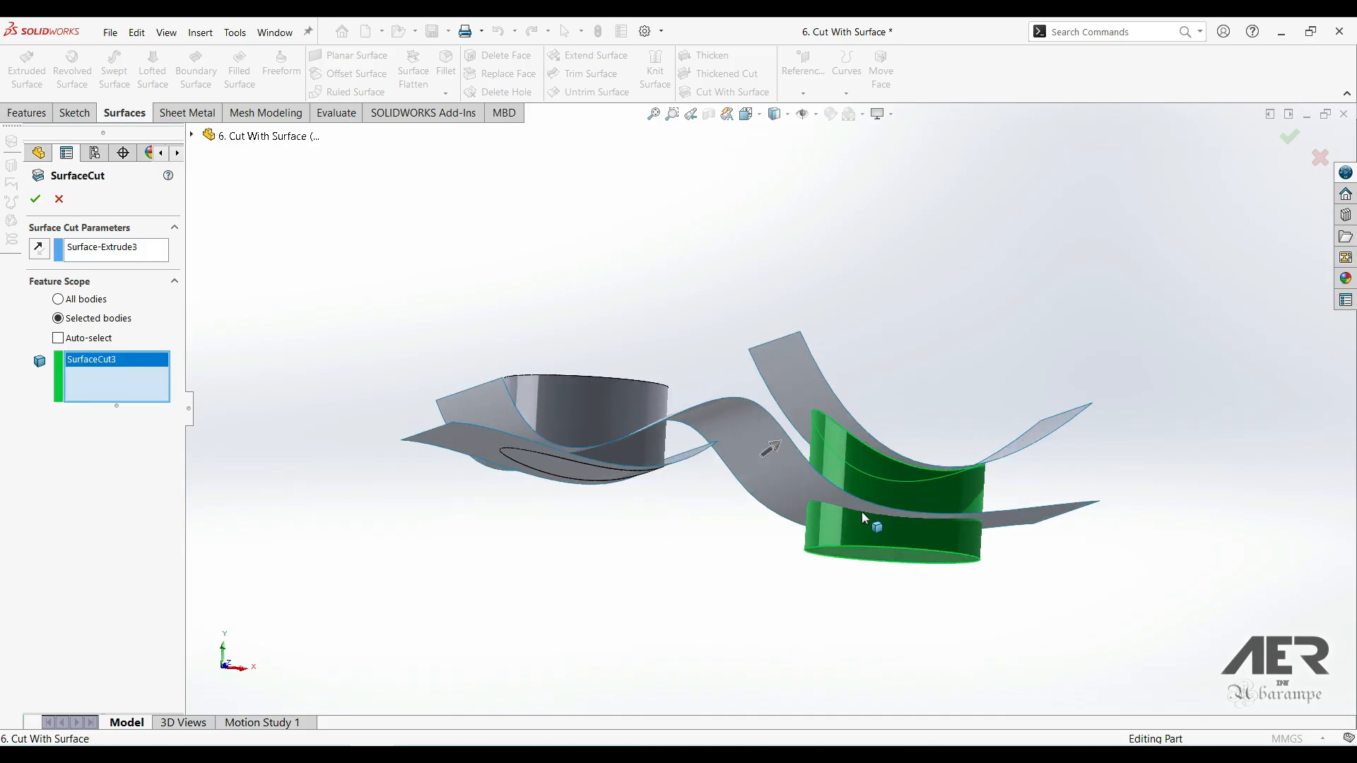
click(33, 201)
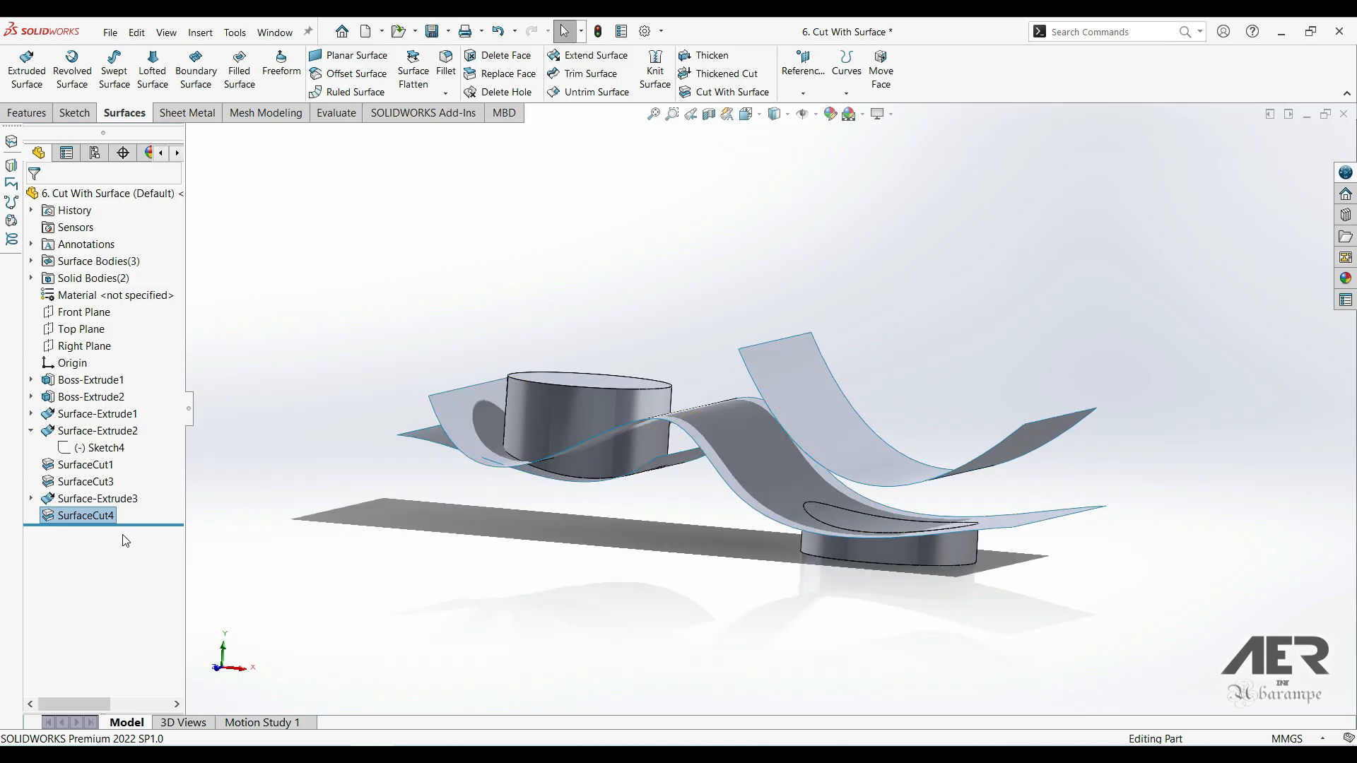
- Edit SurfaceCut4 to add the other cylinder (SurfaceCut1) to its feature scope, keeping all resulting bodies
right_click(85, 515)
click(76, 452)
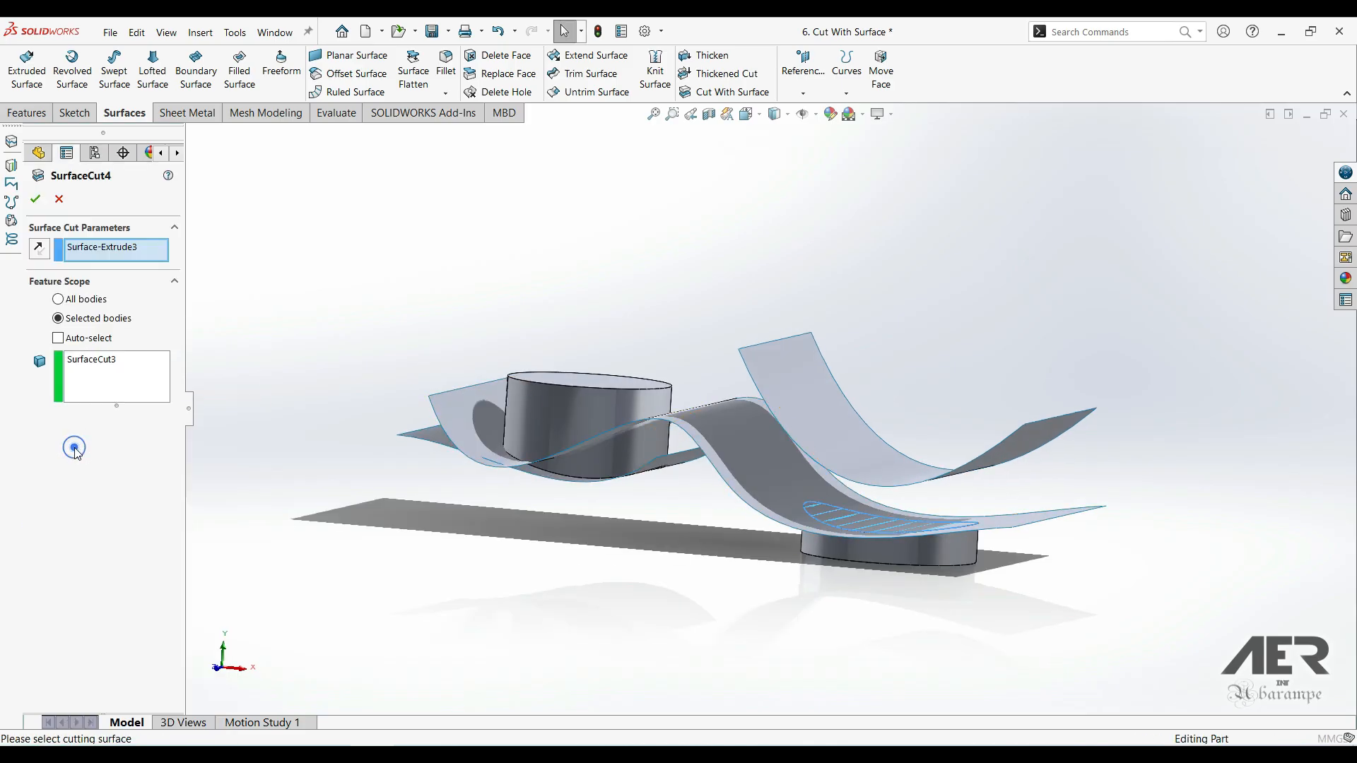
click(103, 384)
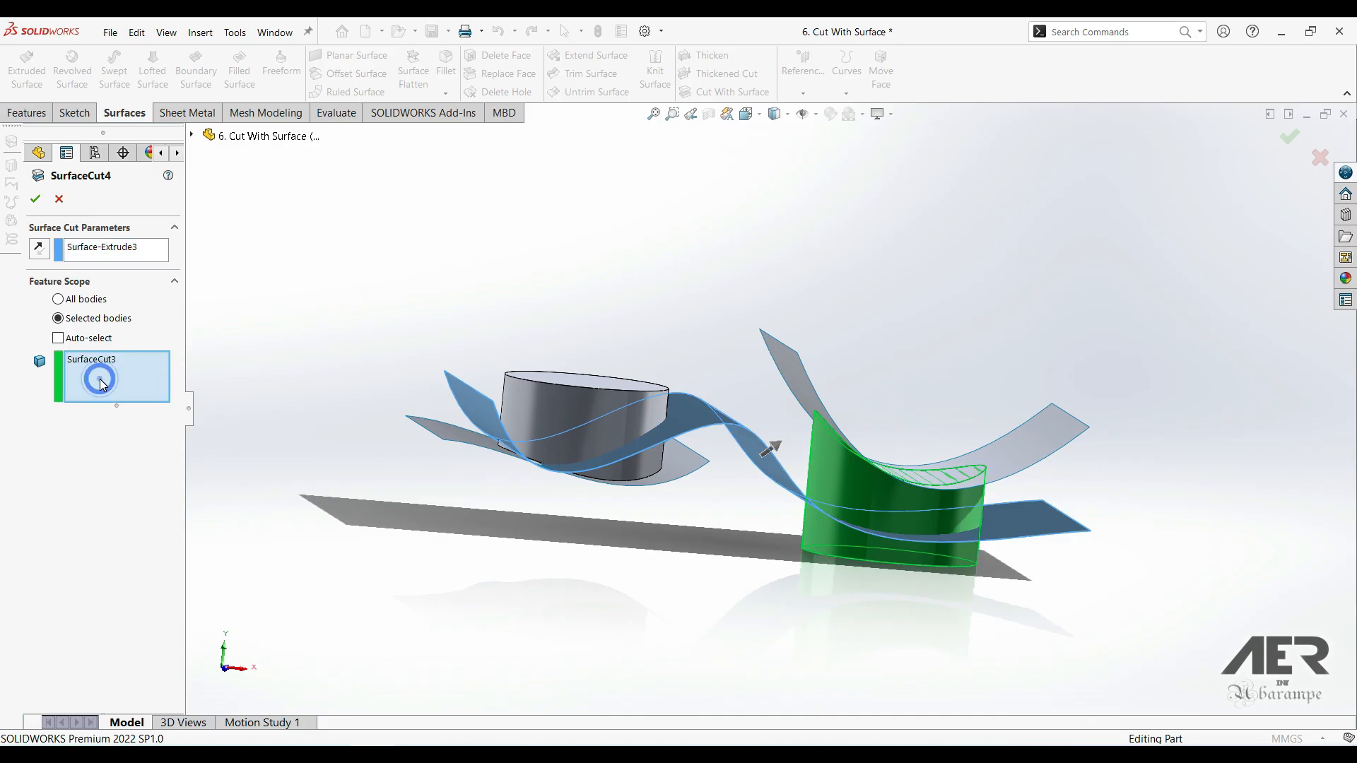
click(574, 417)
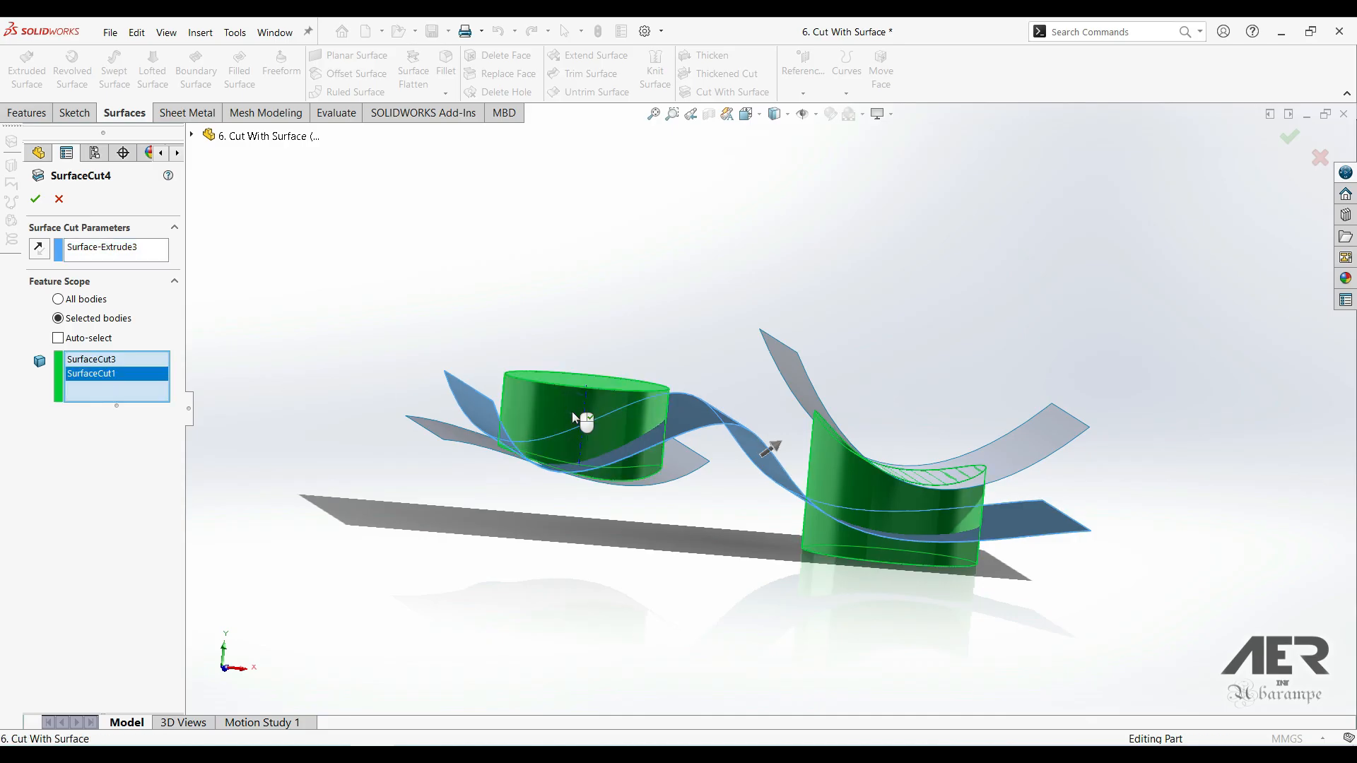
click(36, 200)
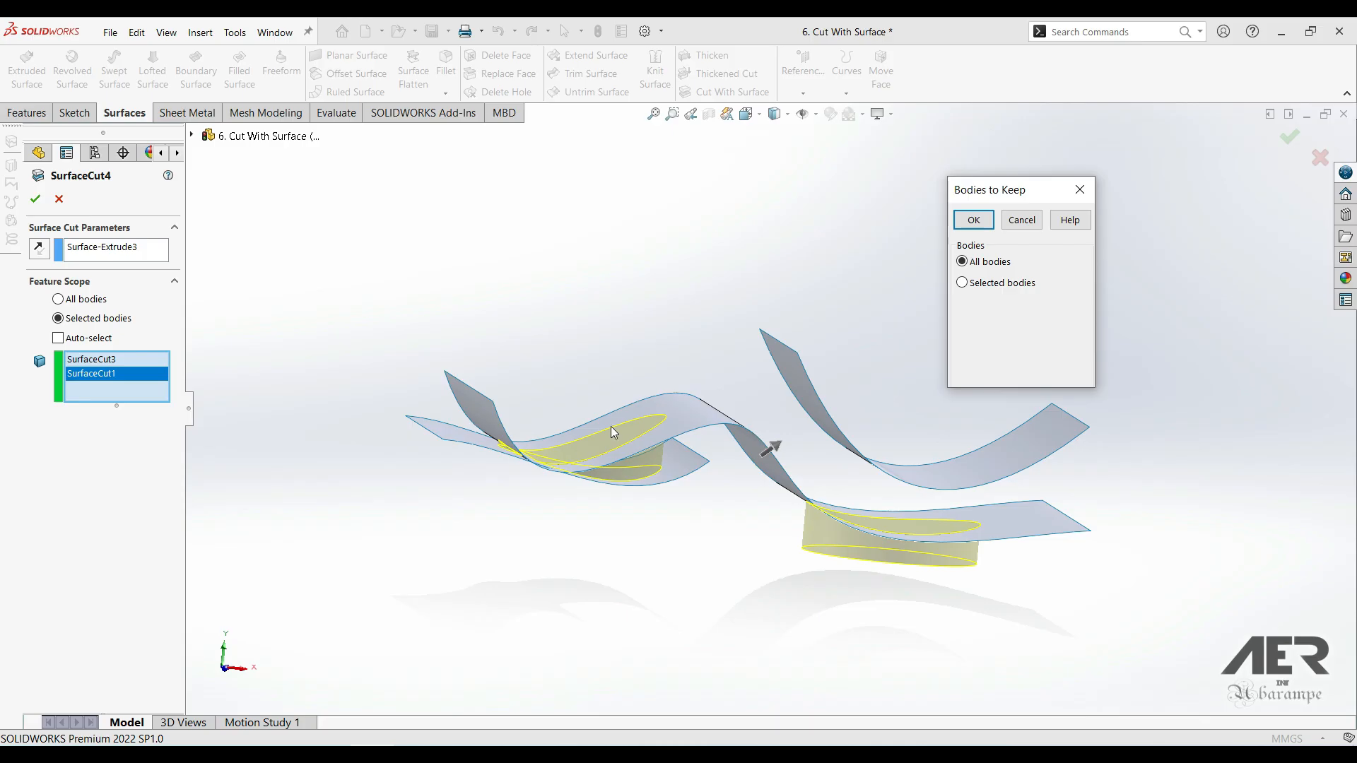
click(972, 221)
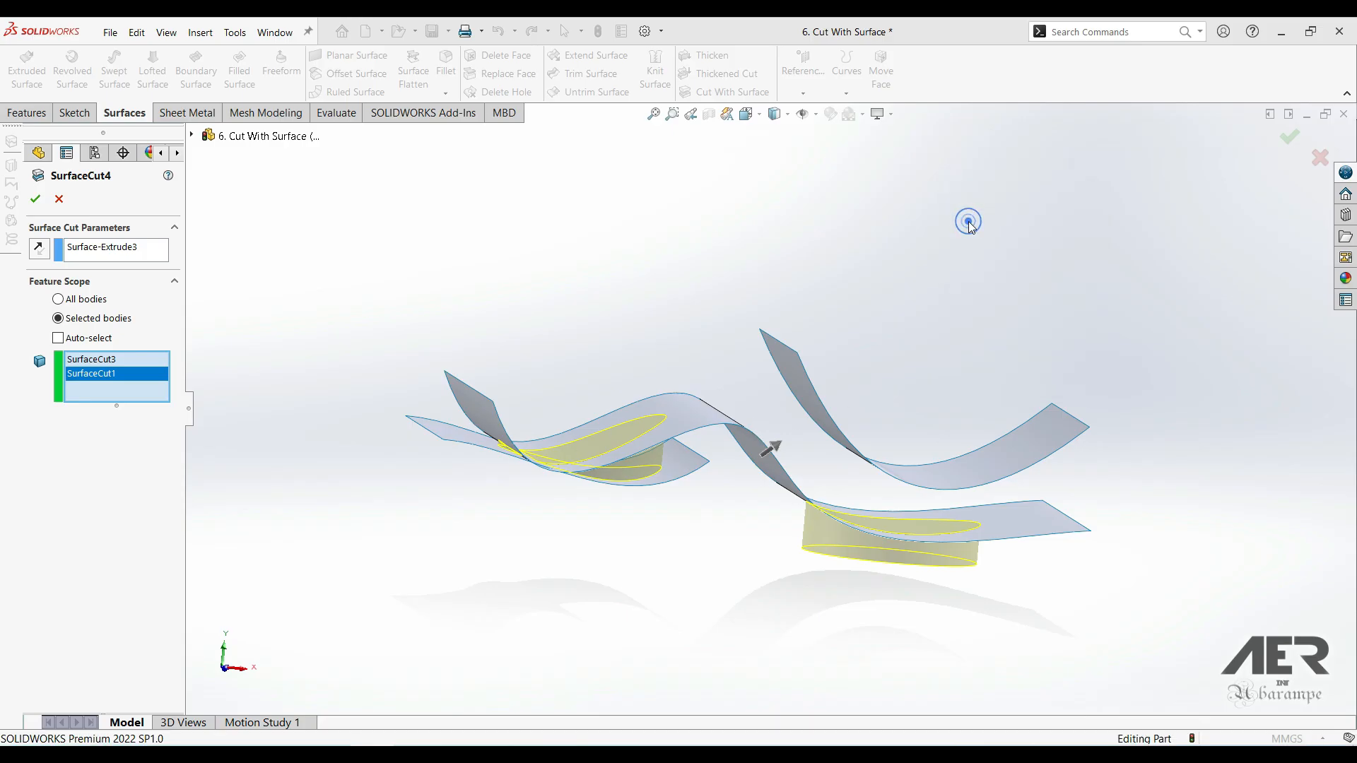
- Examine the wavy surface cut on both cylinders from several angles, including the side and above
middle_drag(922, 571, 862, 547)
scroll(854, 528, up, 1)
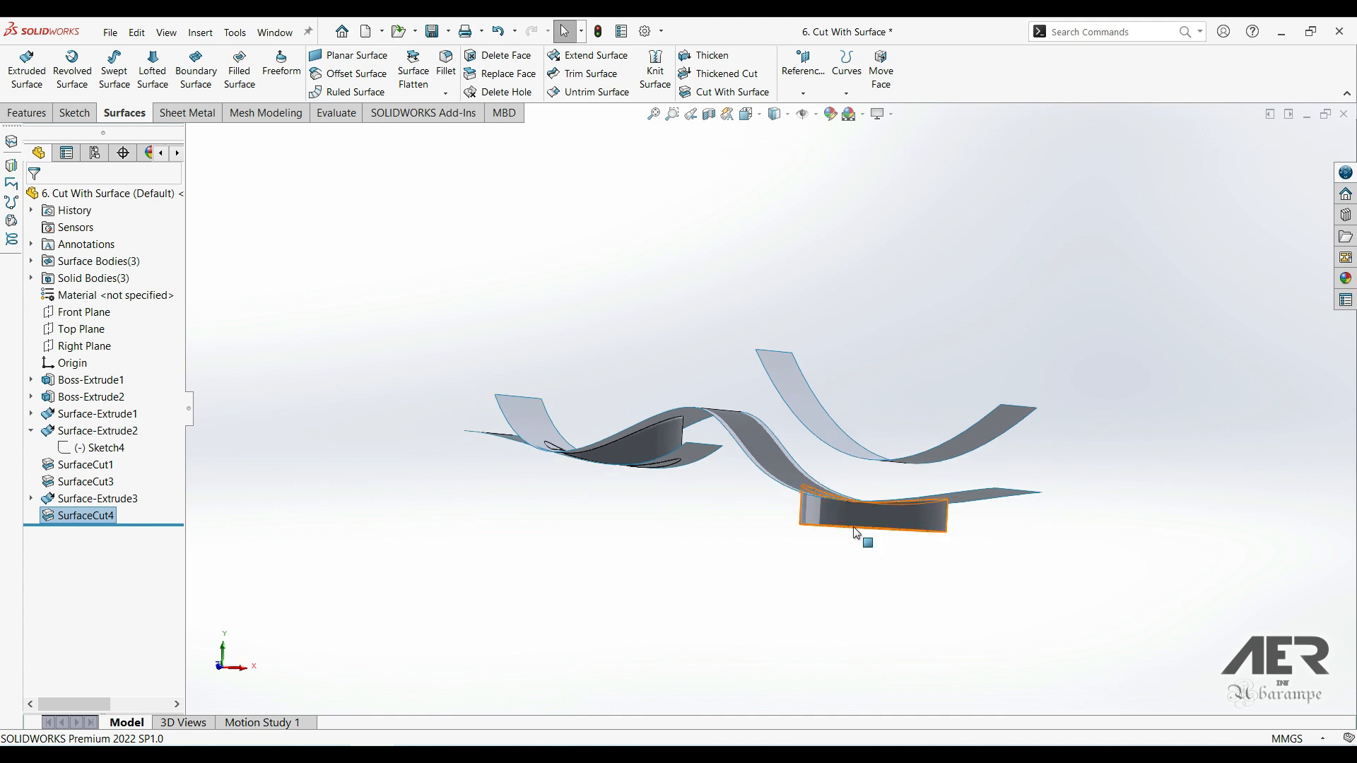
middle_drag(821, 507, 857, 537)
middle_drag(857, 452, 738, 360)
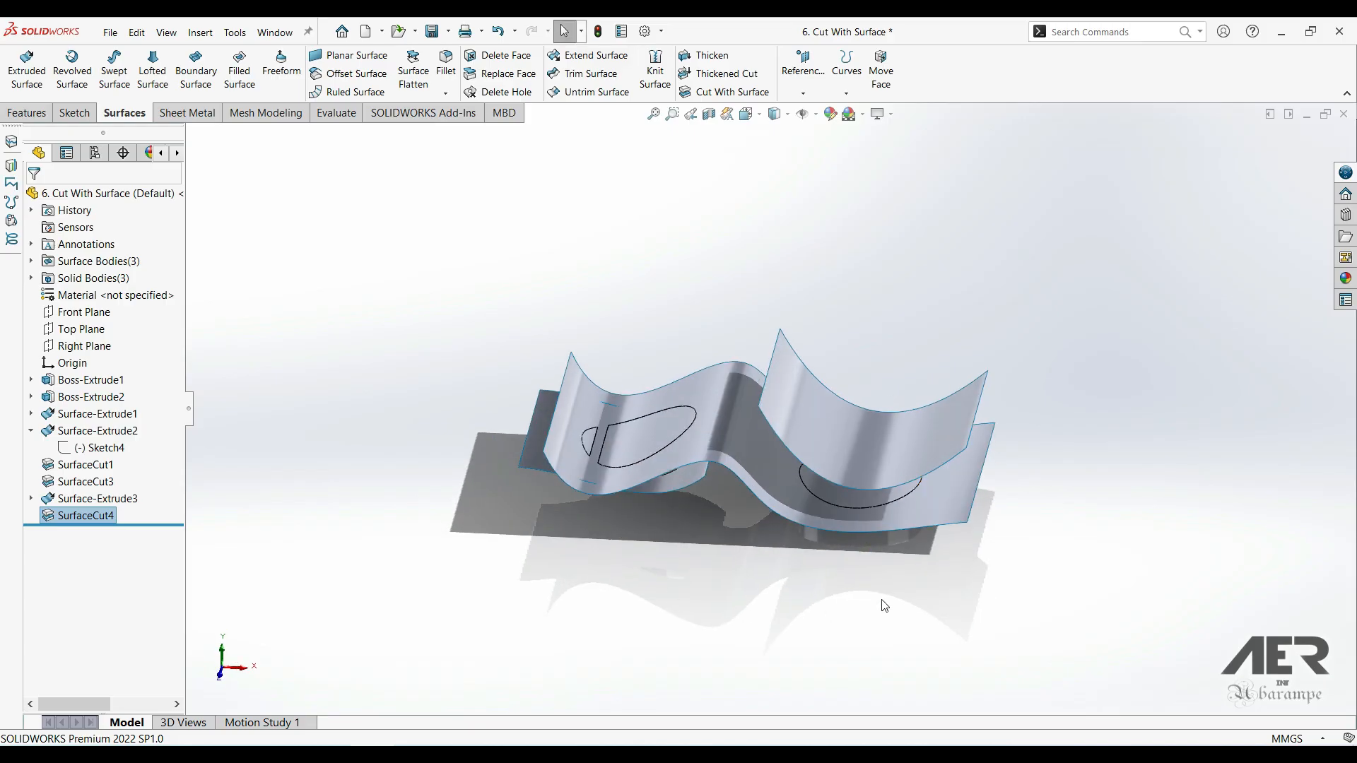
mouse_move(616, 537)
middle_down()
mouse_move(586, 522)
mouse_move(624, 548)
middle_up()
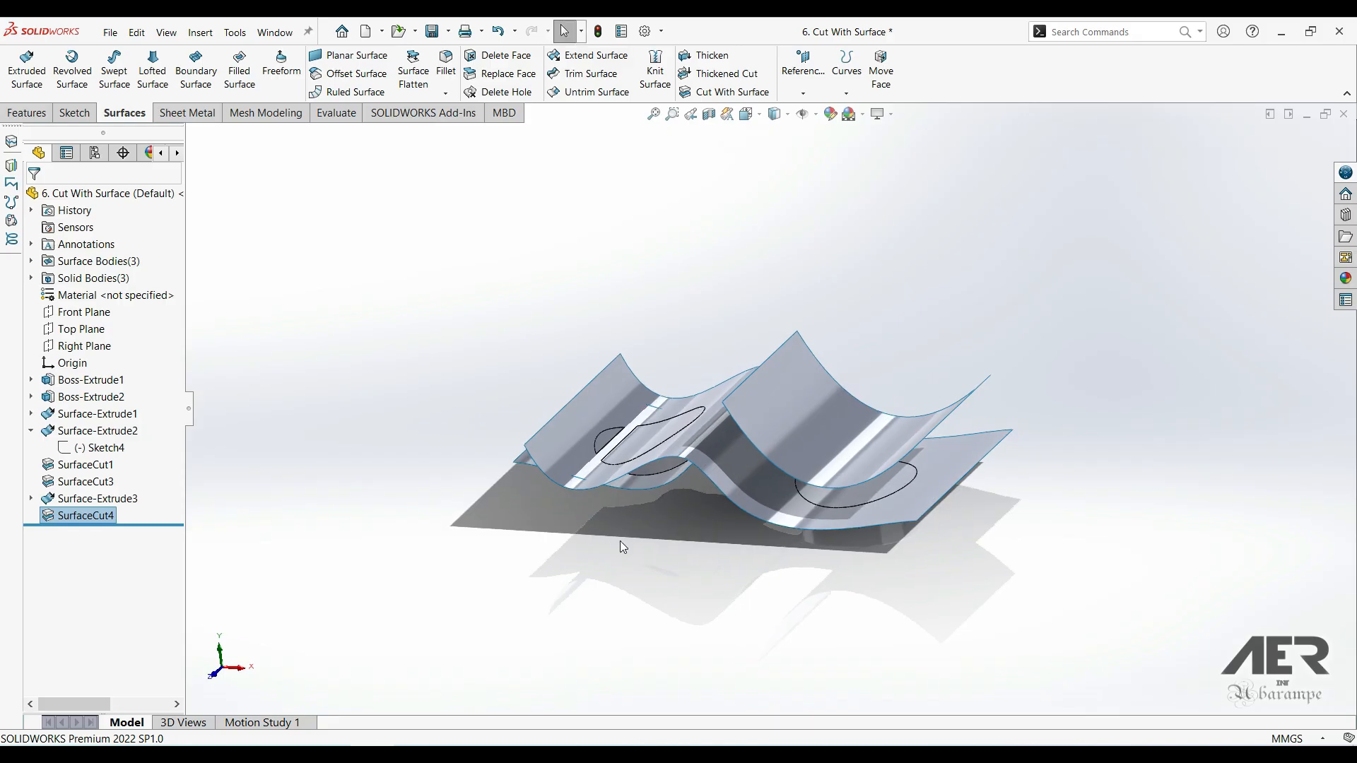
click(627, 548)
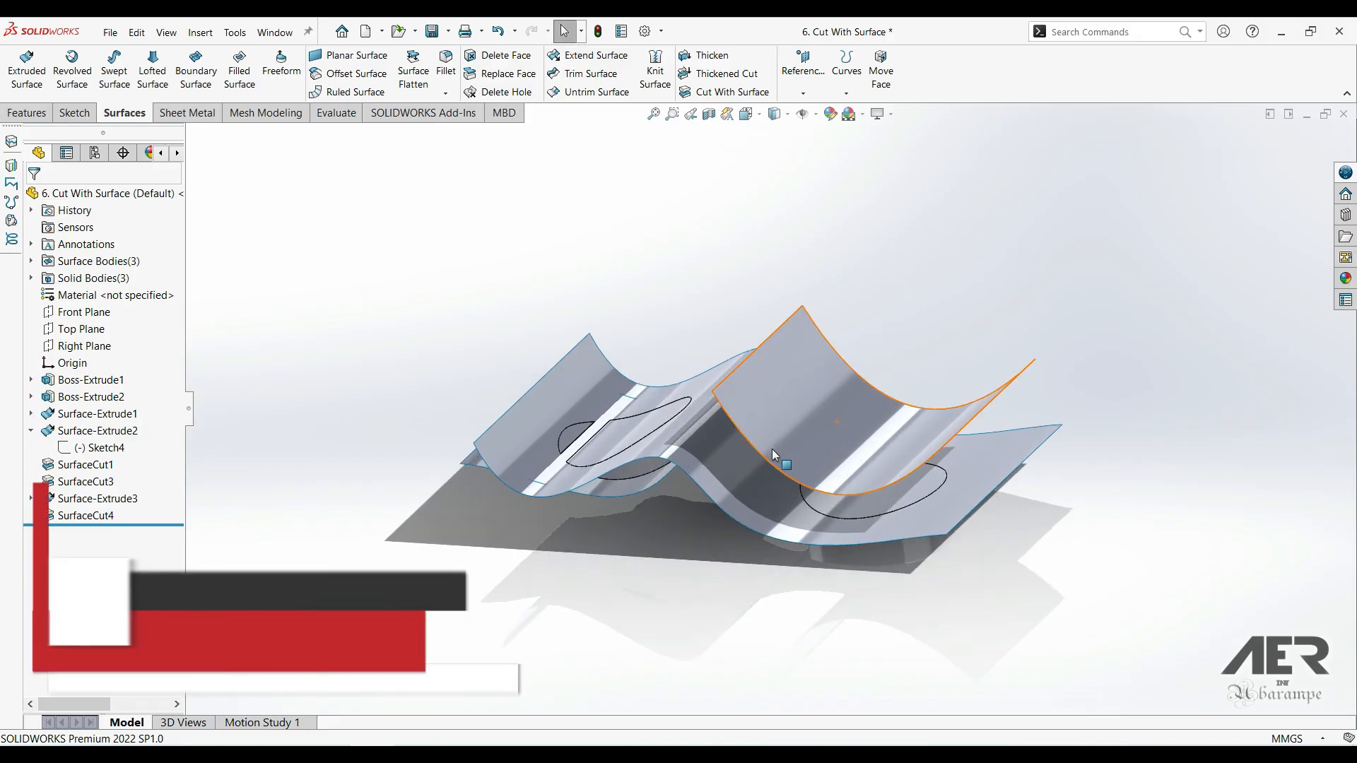